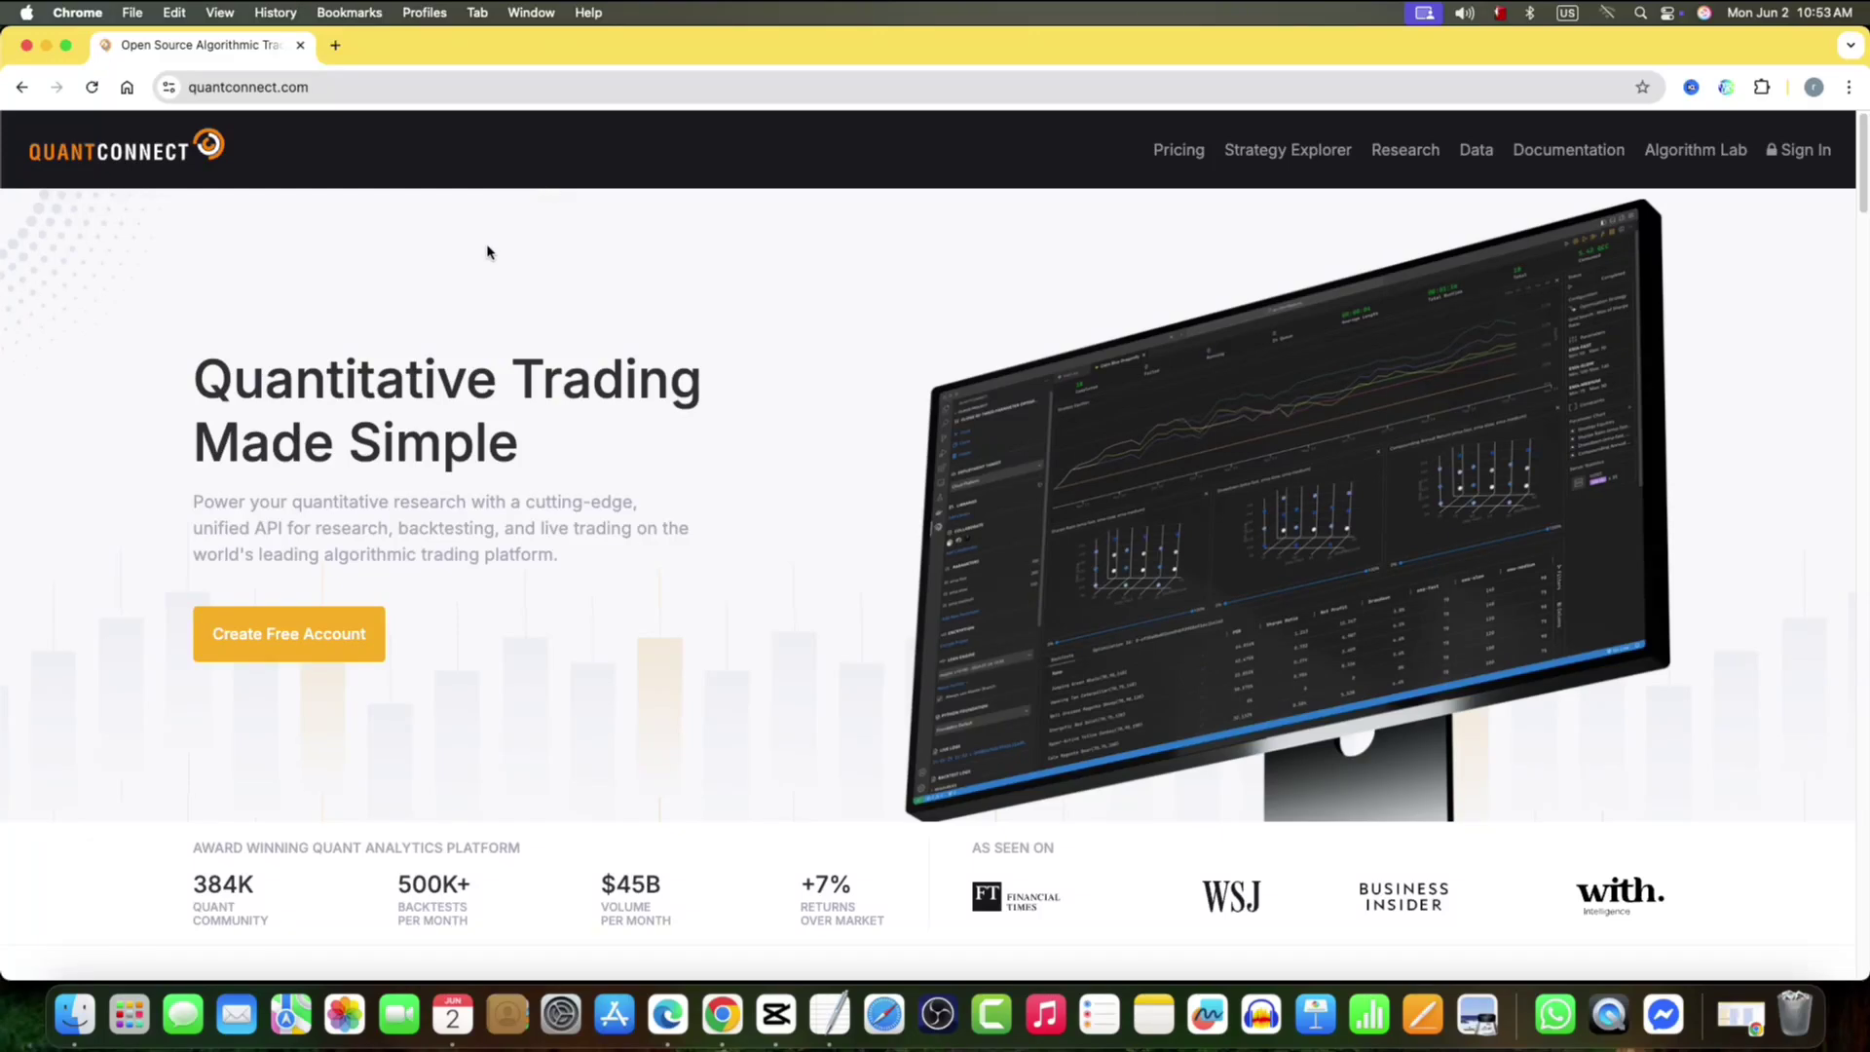
pyautogui.scroll(-1, 488, 251)
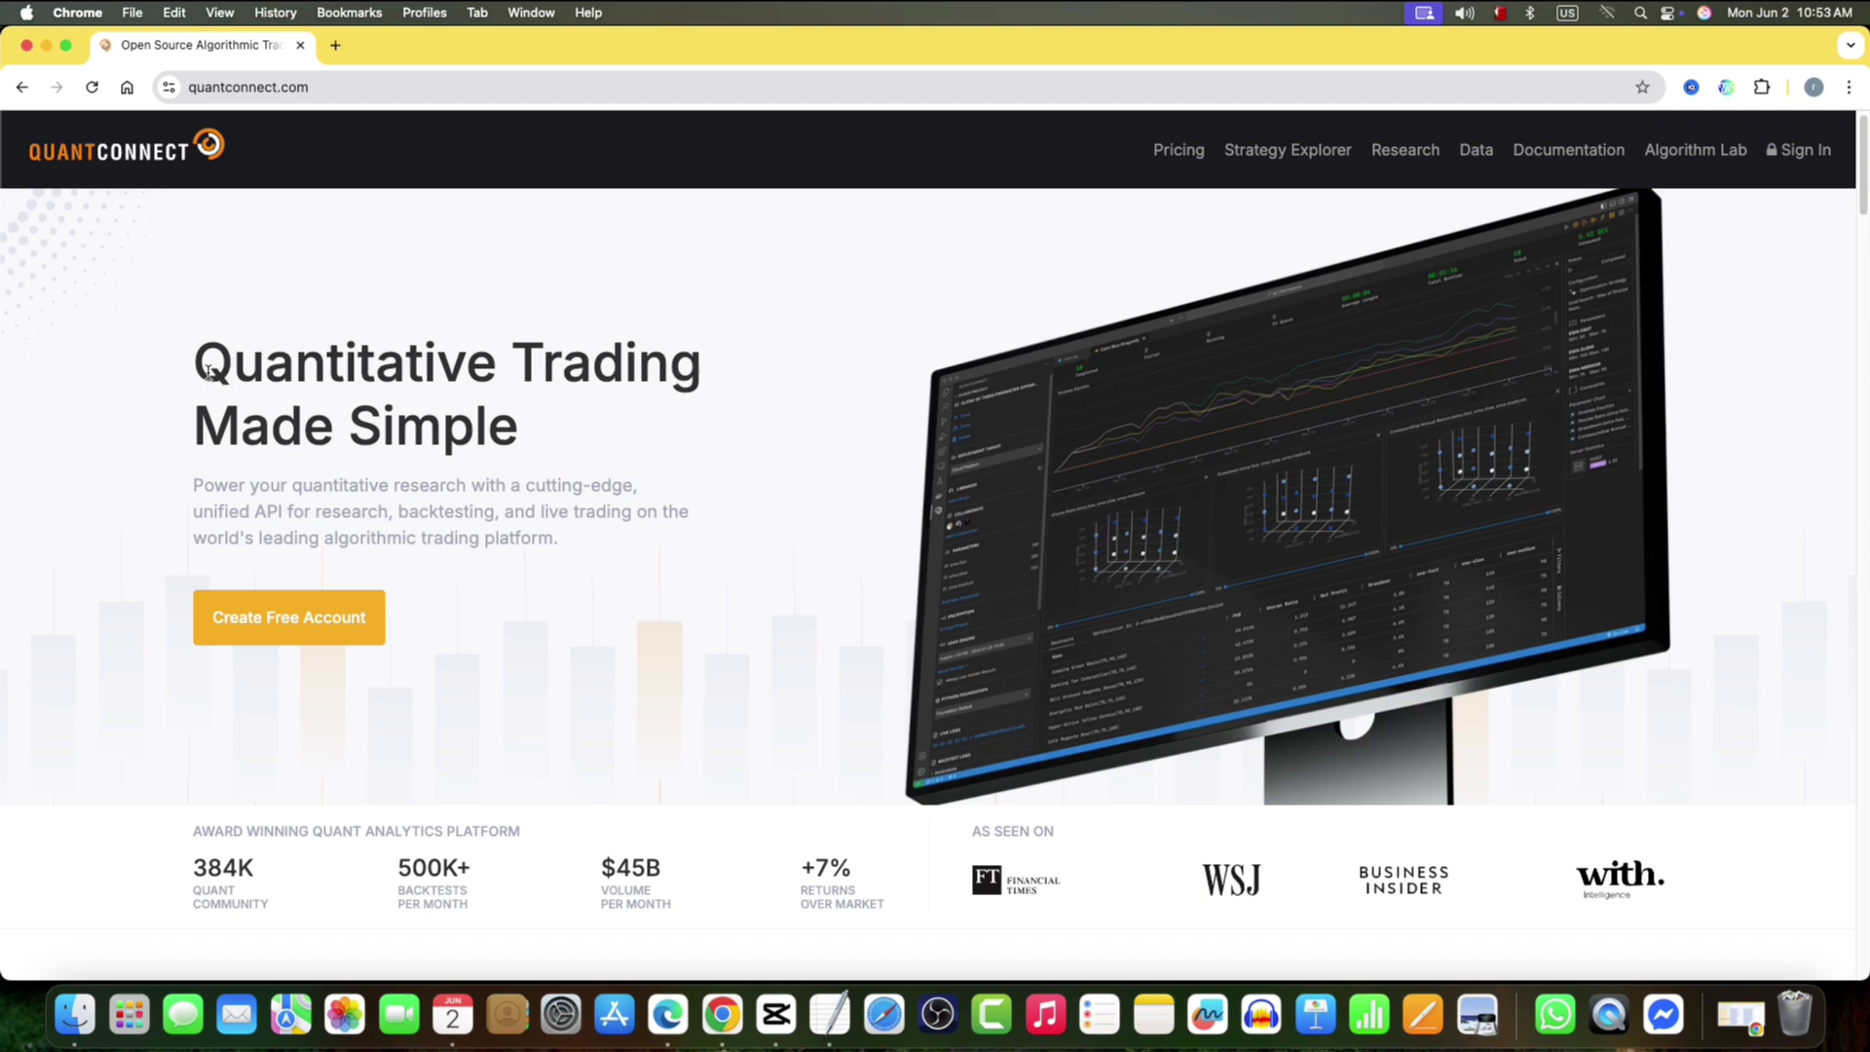
# - Point out the quantconnect.com address and highlight the 'Quantitative Trading Made Simple' heading
pyautogui.click(282, 90)
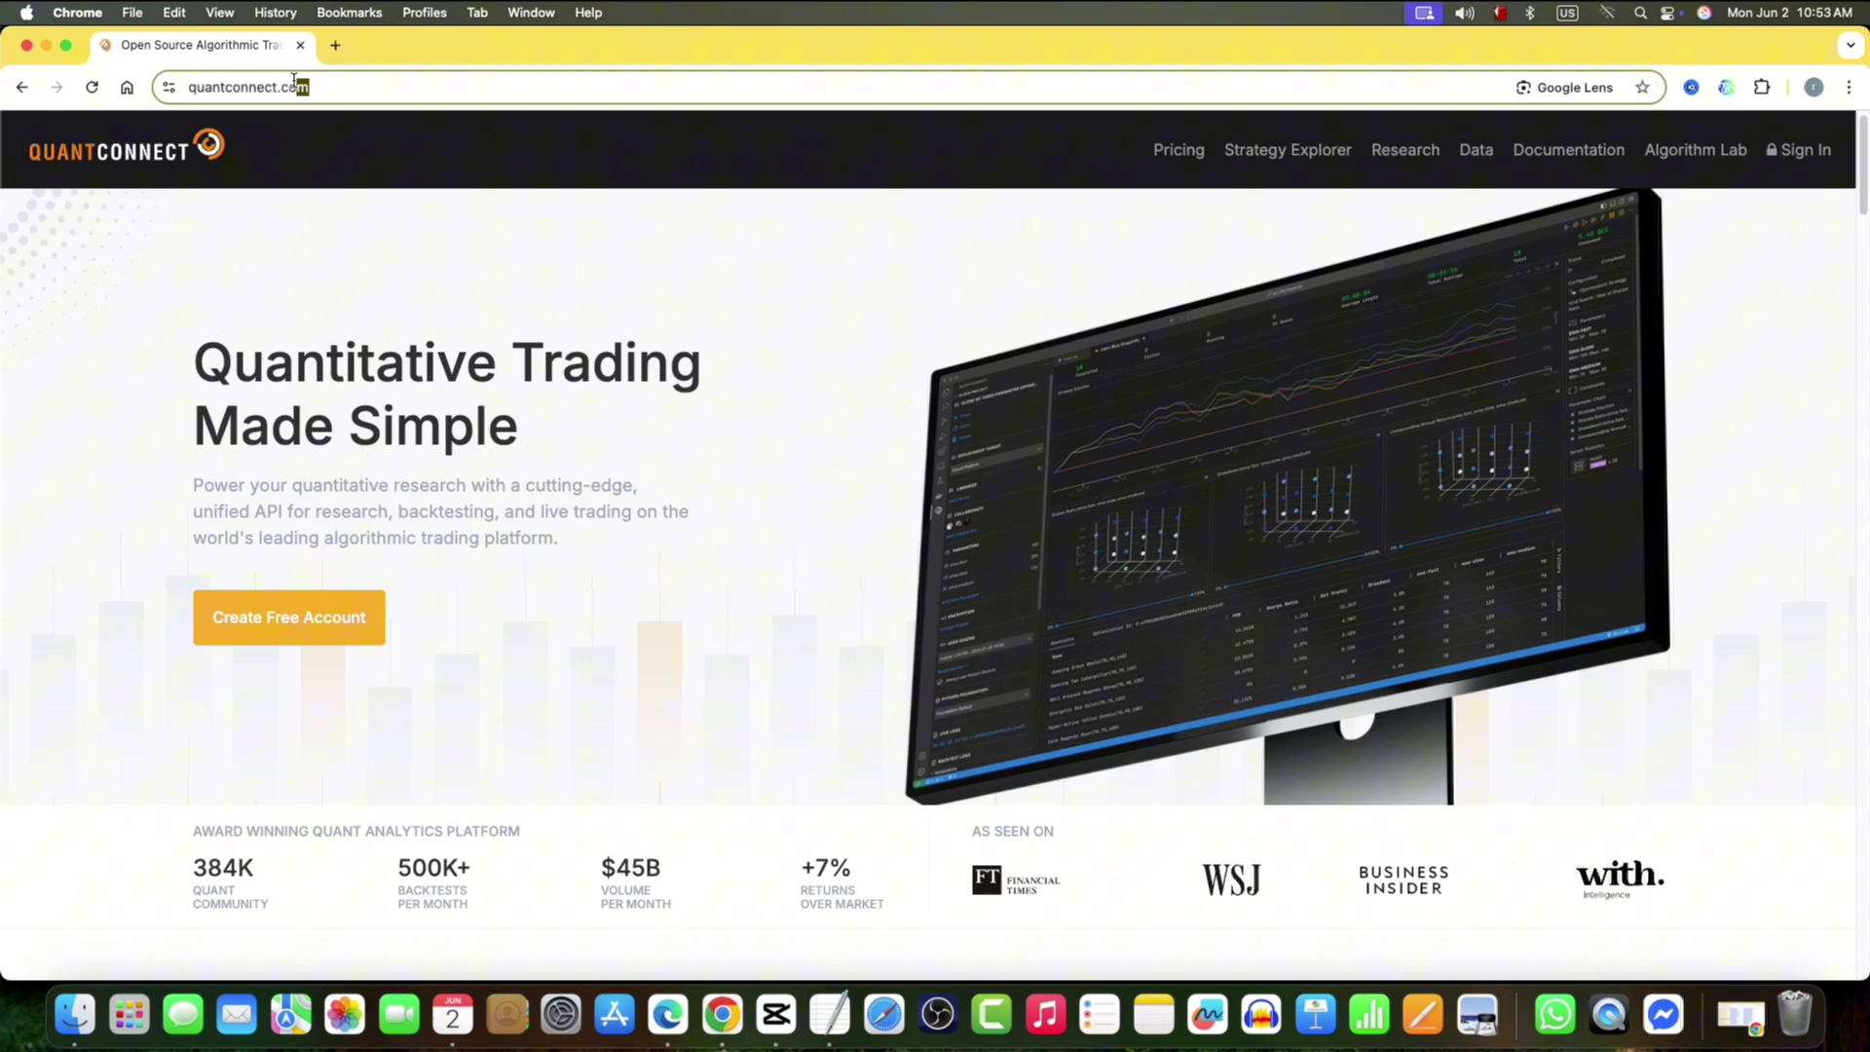
pyautogui.click(362, 392)
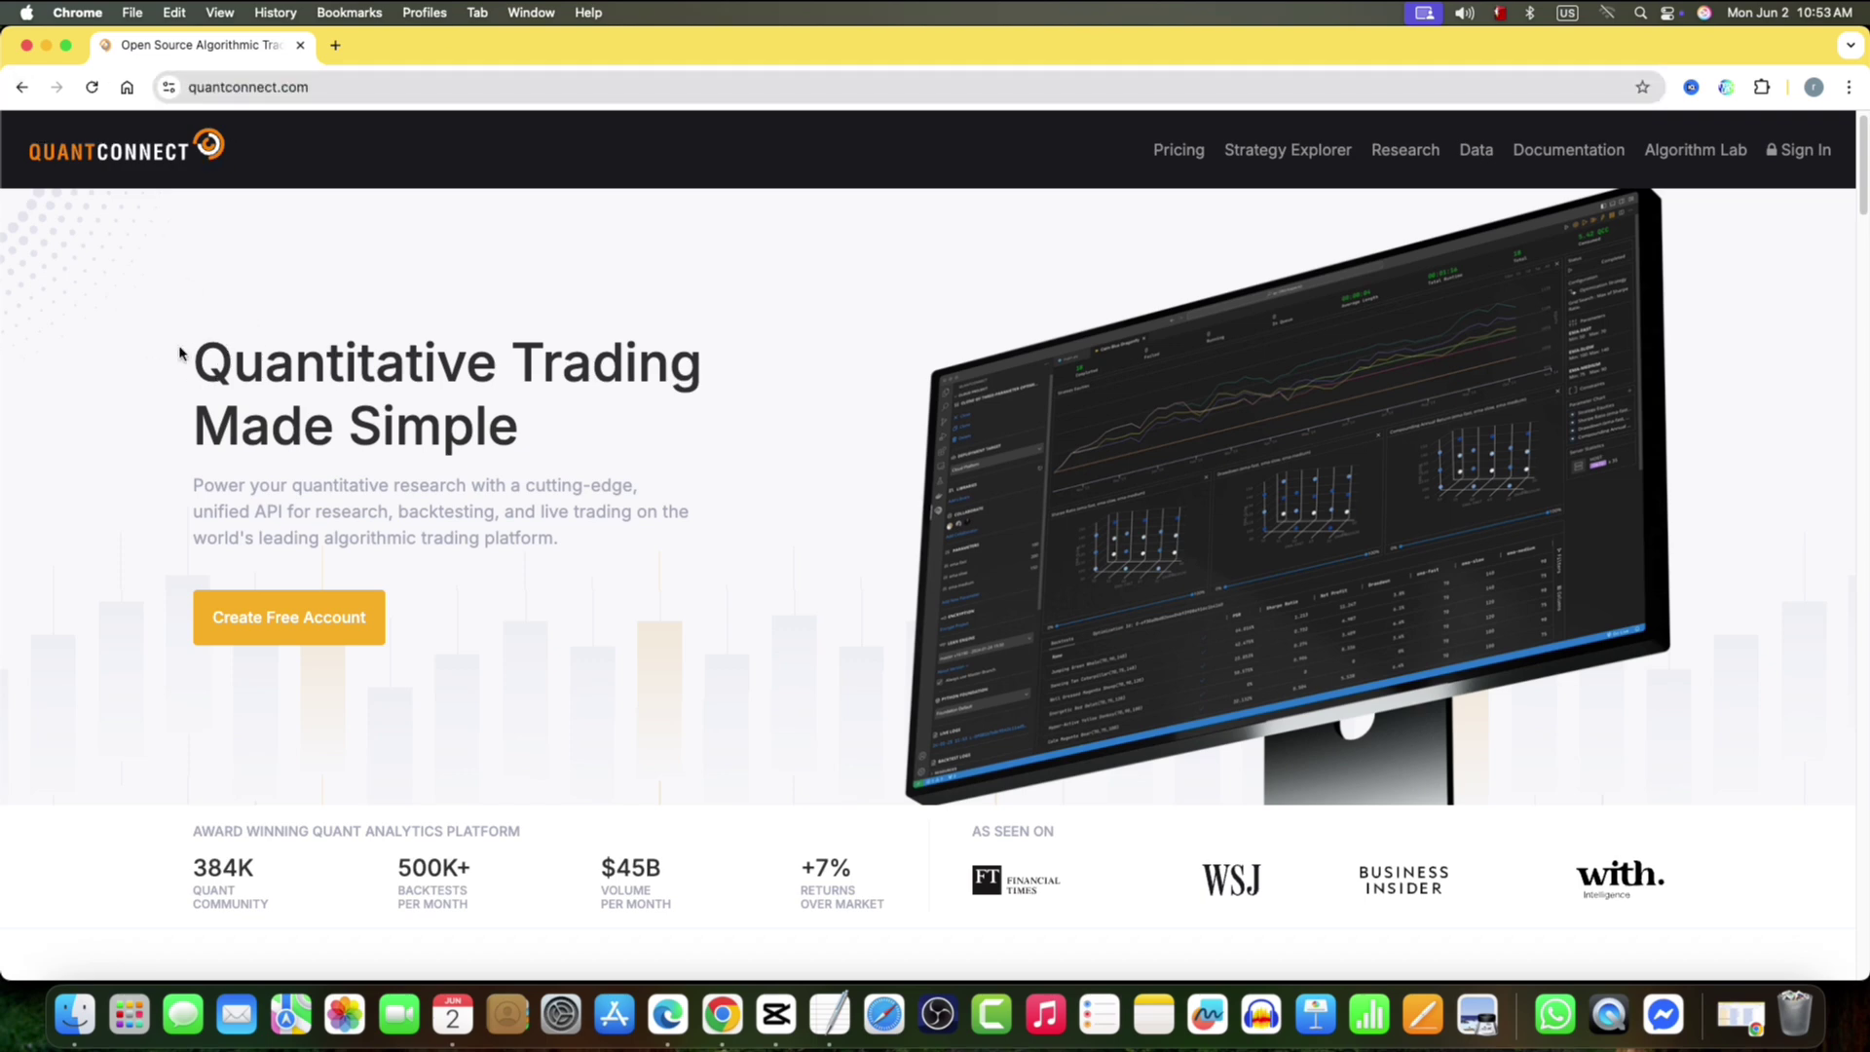
pyautogui.moveTo(183, 351); pyautogui.dragTo(589, 426)
pyautogui.click(611, 452)
pyautogui.scroll(-1, 565, 479)
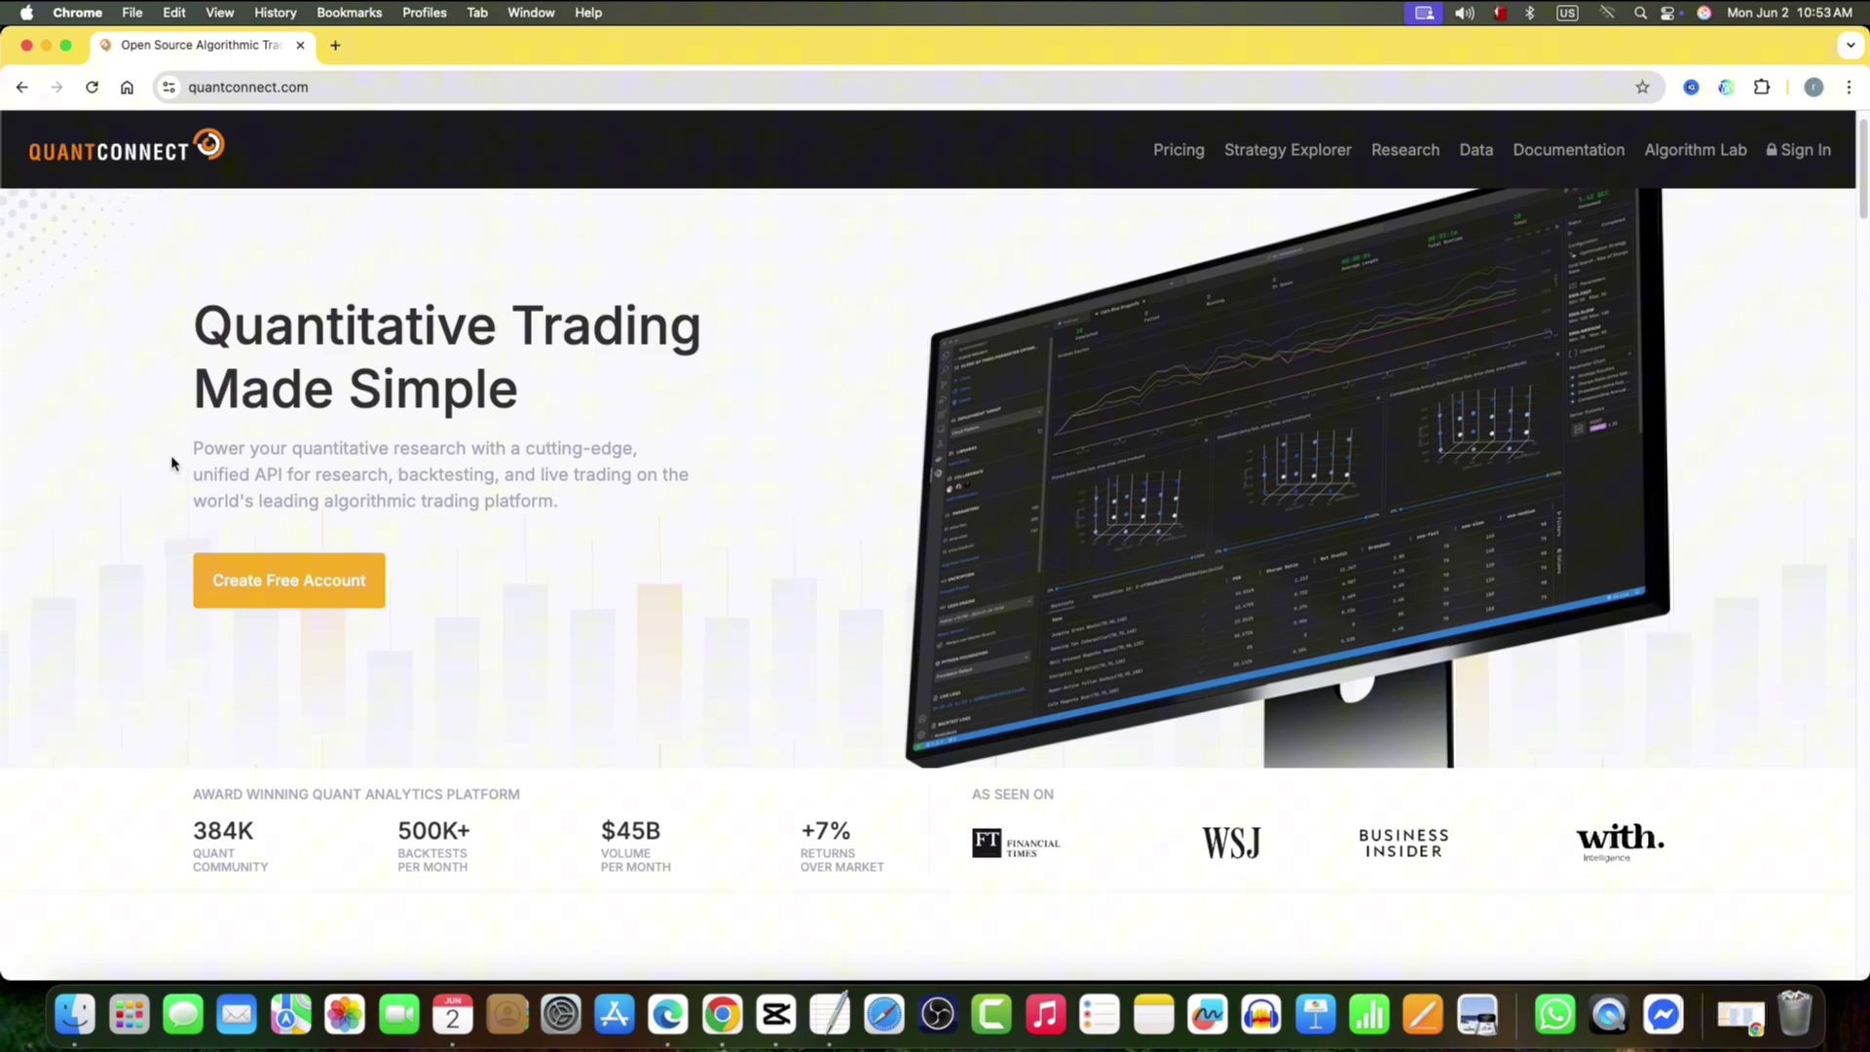
pyautogui.moveTo(172, 462); pyautogui.dragTo(590, 497)
pyautogui.click(591, 499)
pyautogui.scroll(-3, 605, 522)
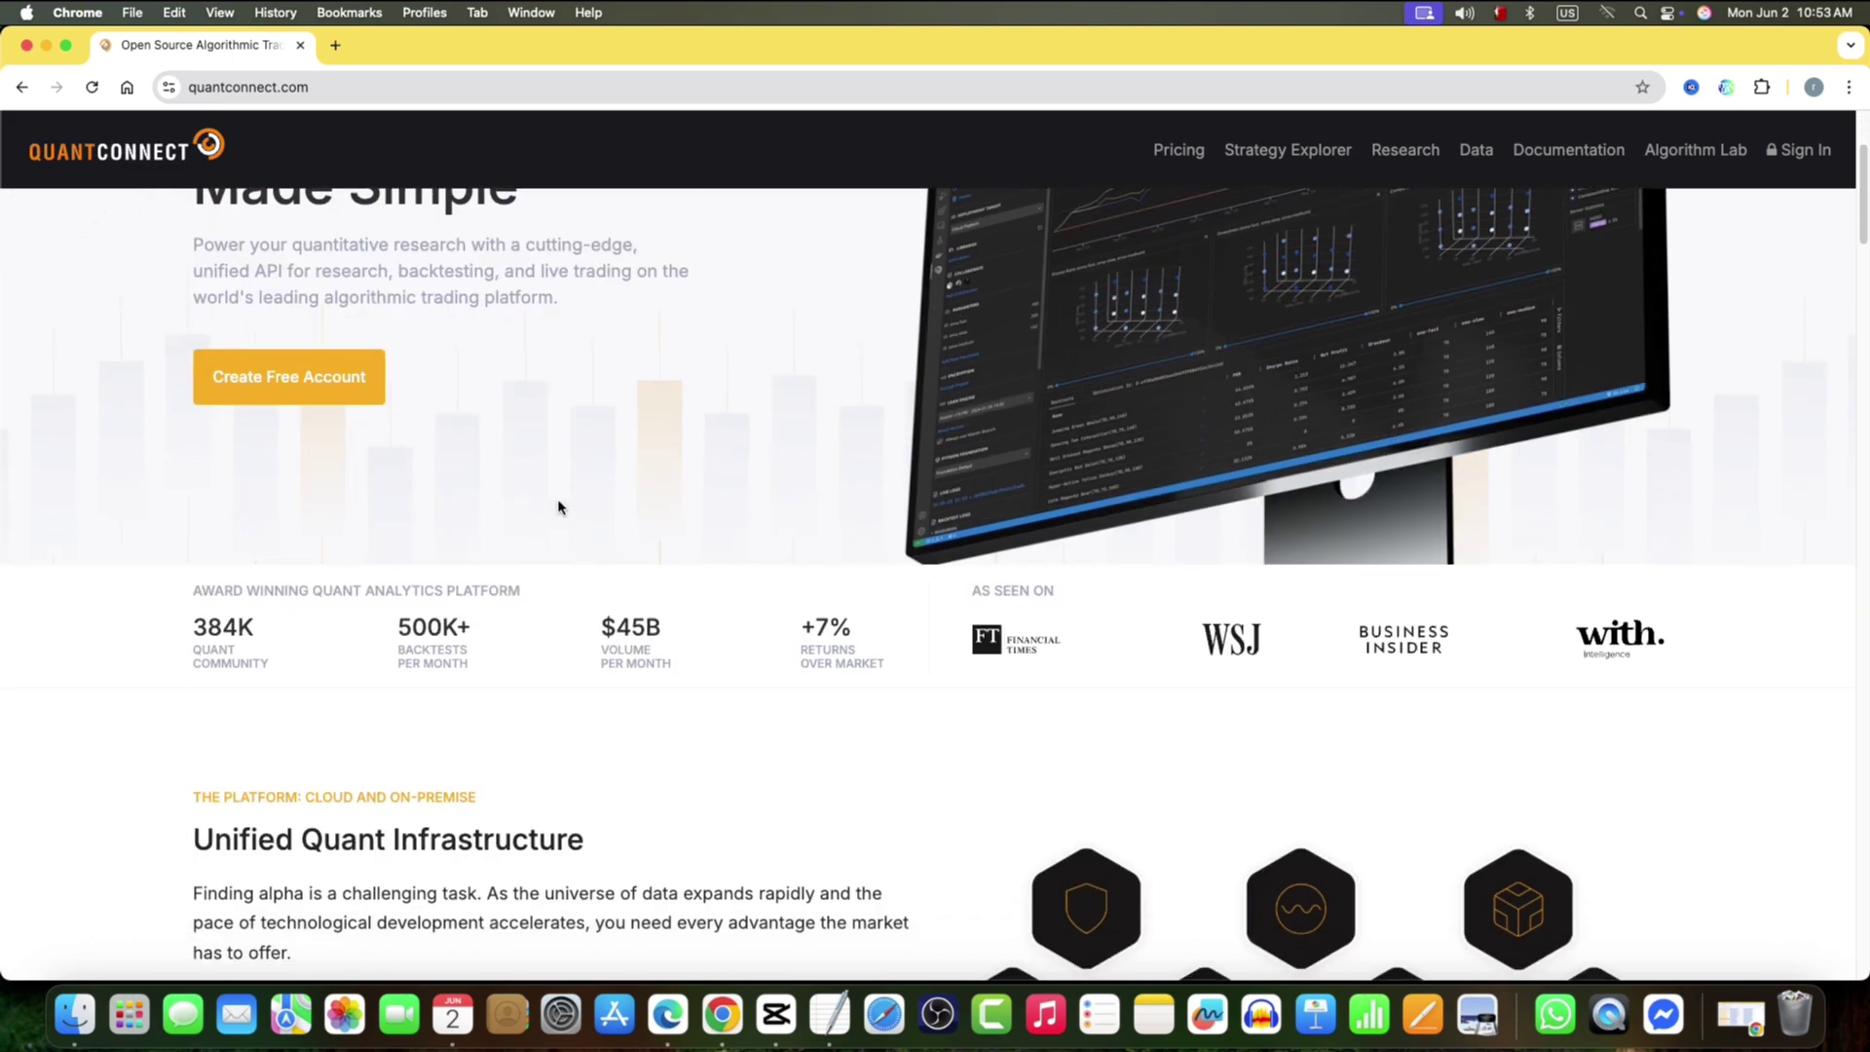
pyautogui.scroll(-3, 555, 507)
pyautogui.scroll(-2, 535, 502)
pyautogui.scroll(-2, 540, 500)
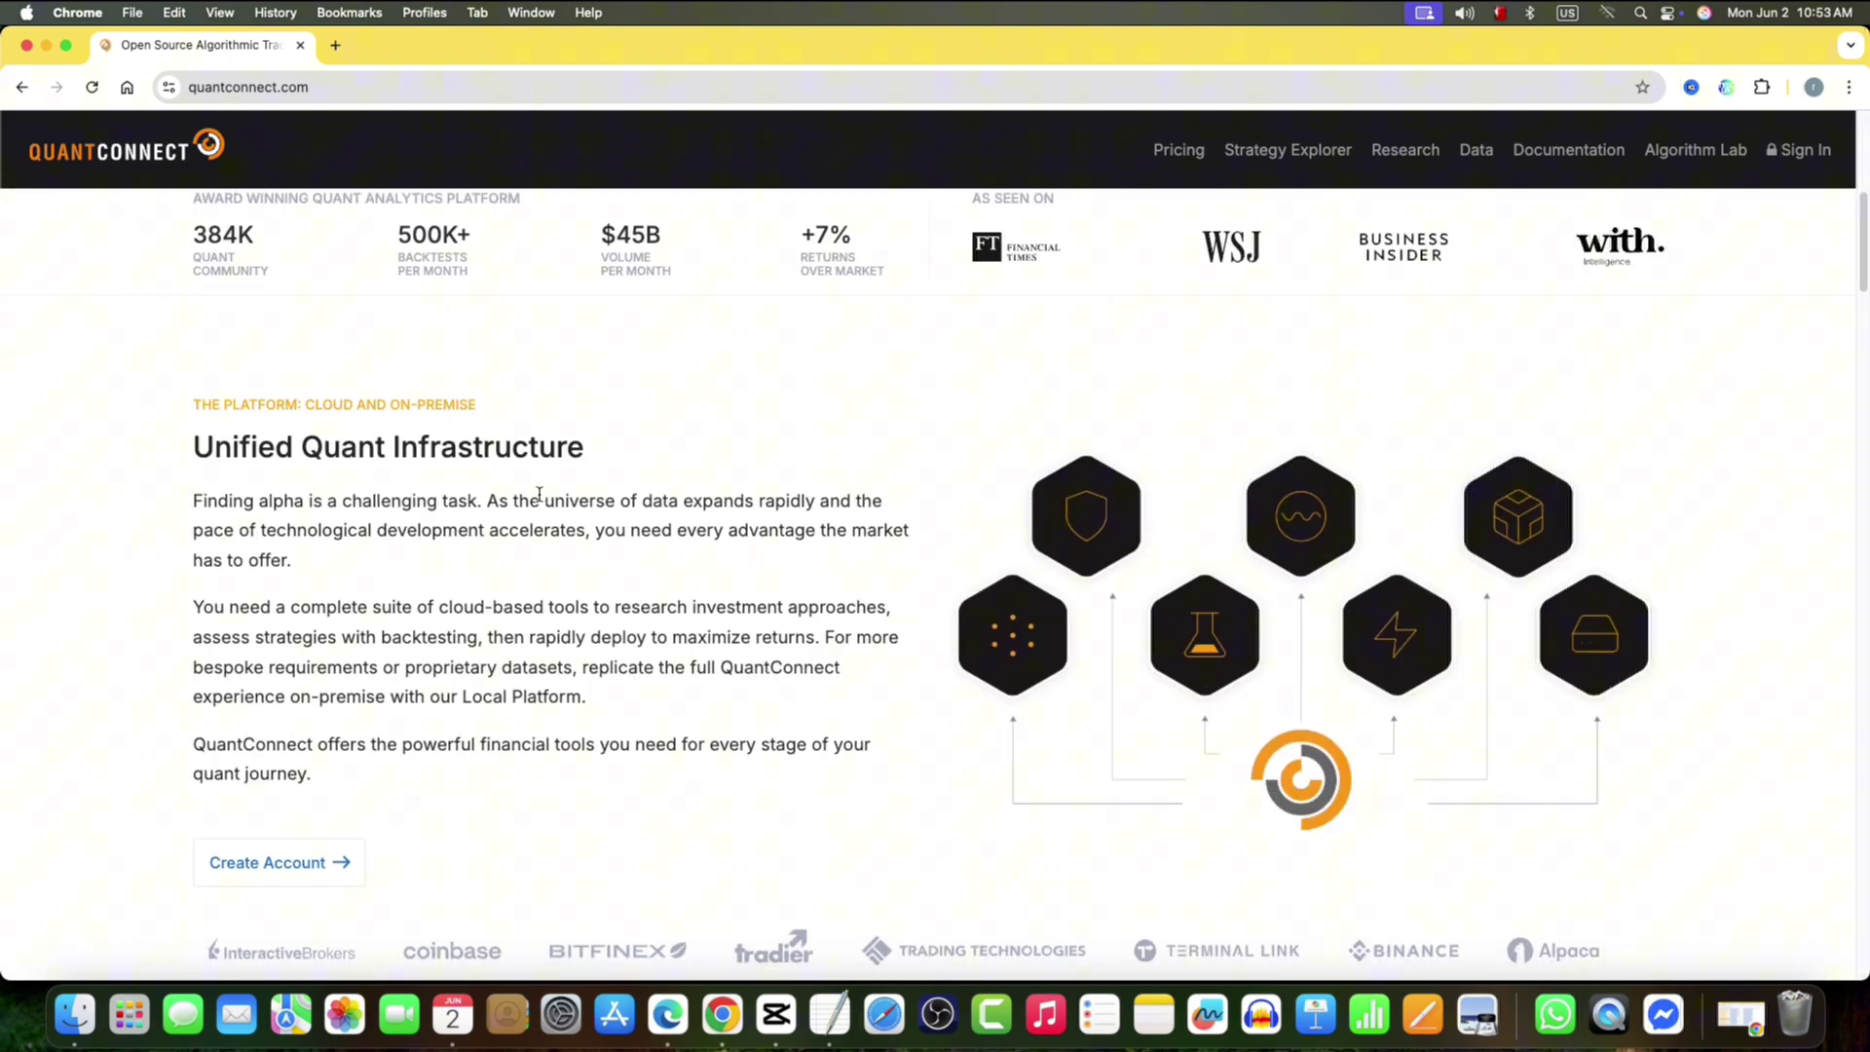
pyautogui.scroll(-2, 539, 496)
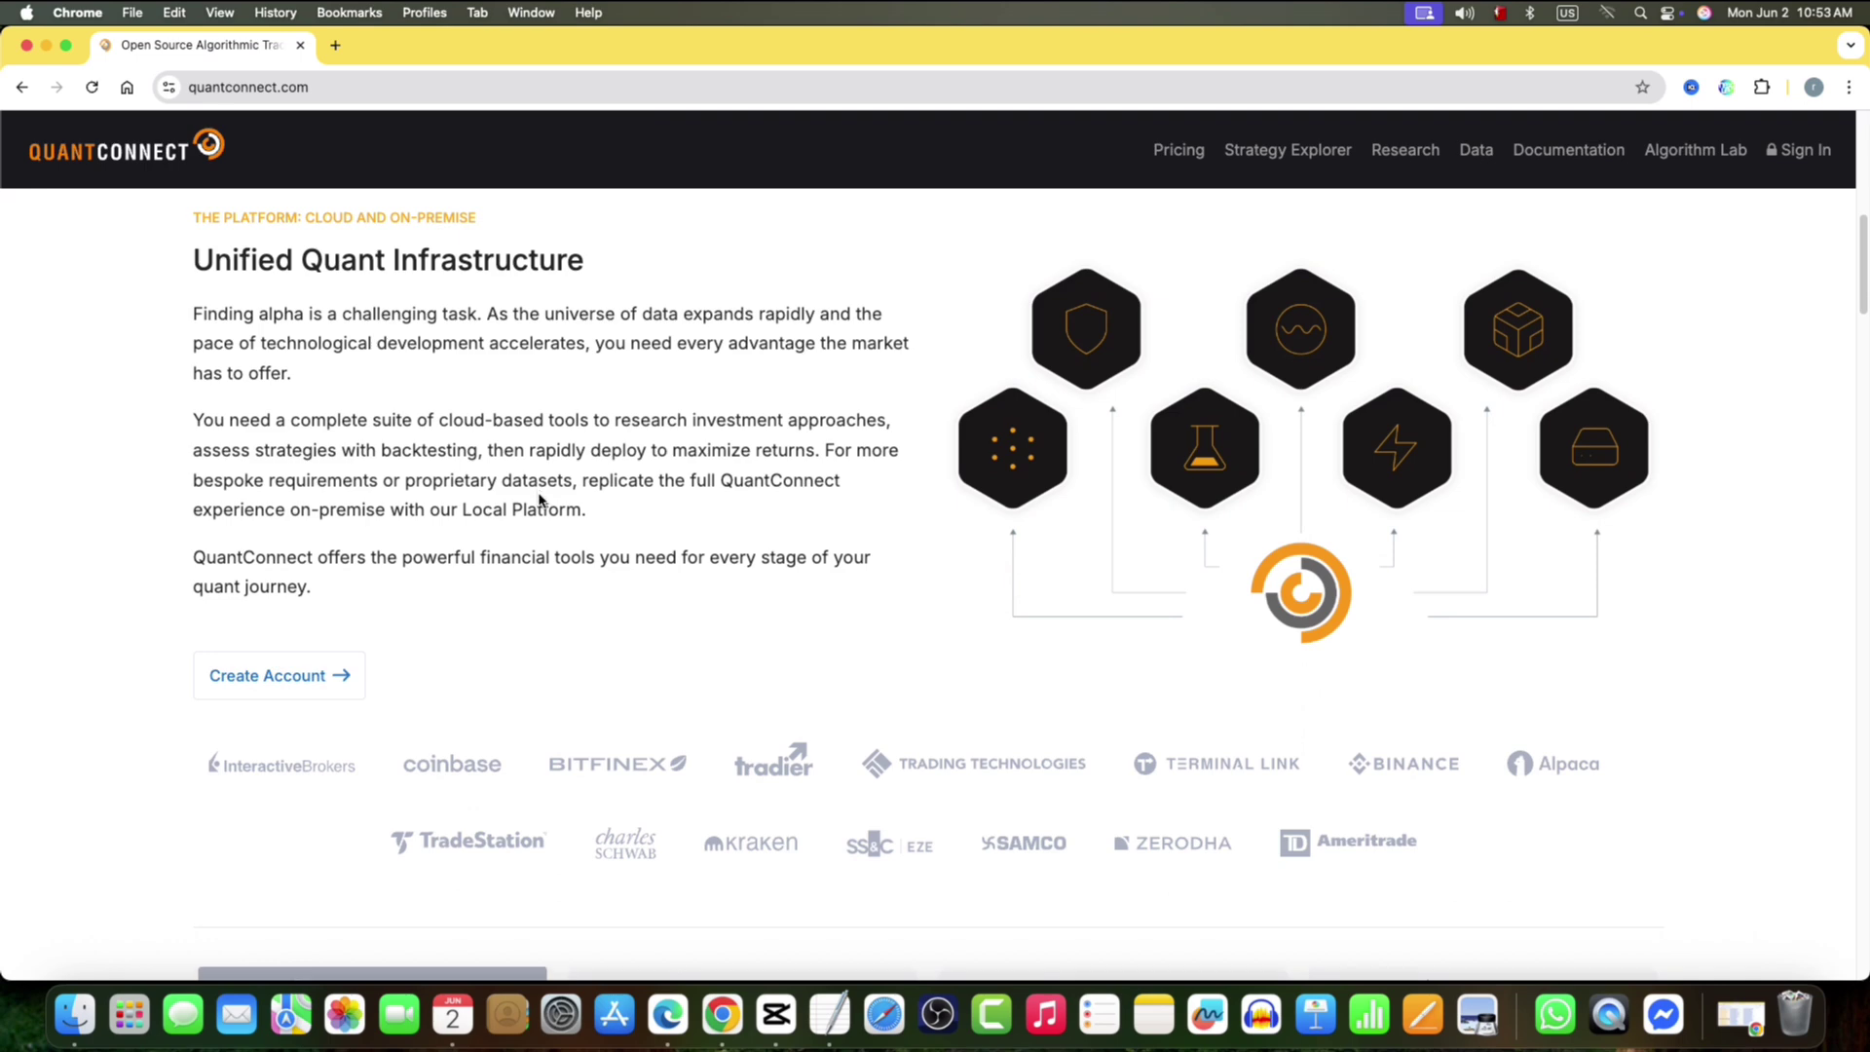
pyautogui.scroll(-1, 539, 497)
pyautogui.scroll(-5, 538, 502)
pyautogui.scroll(-2, 540, 501)
pyautogui.scroll(-2, 540, 501)
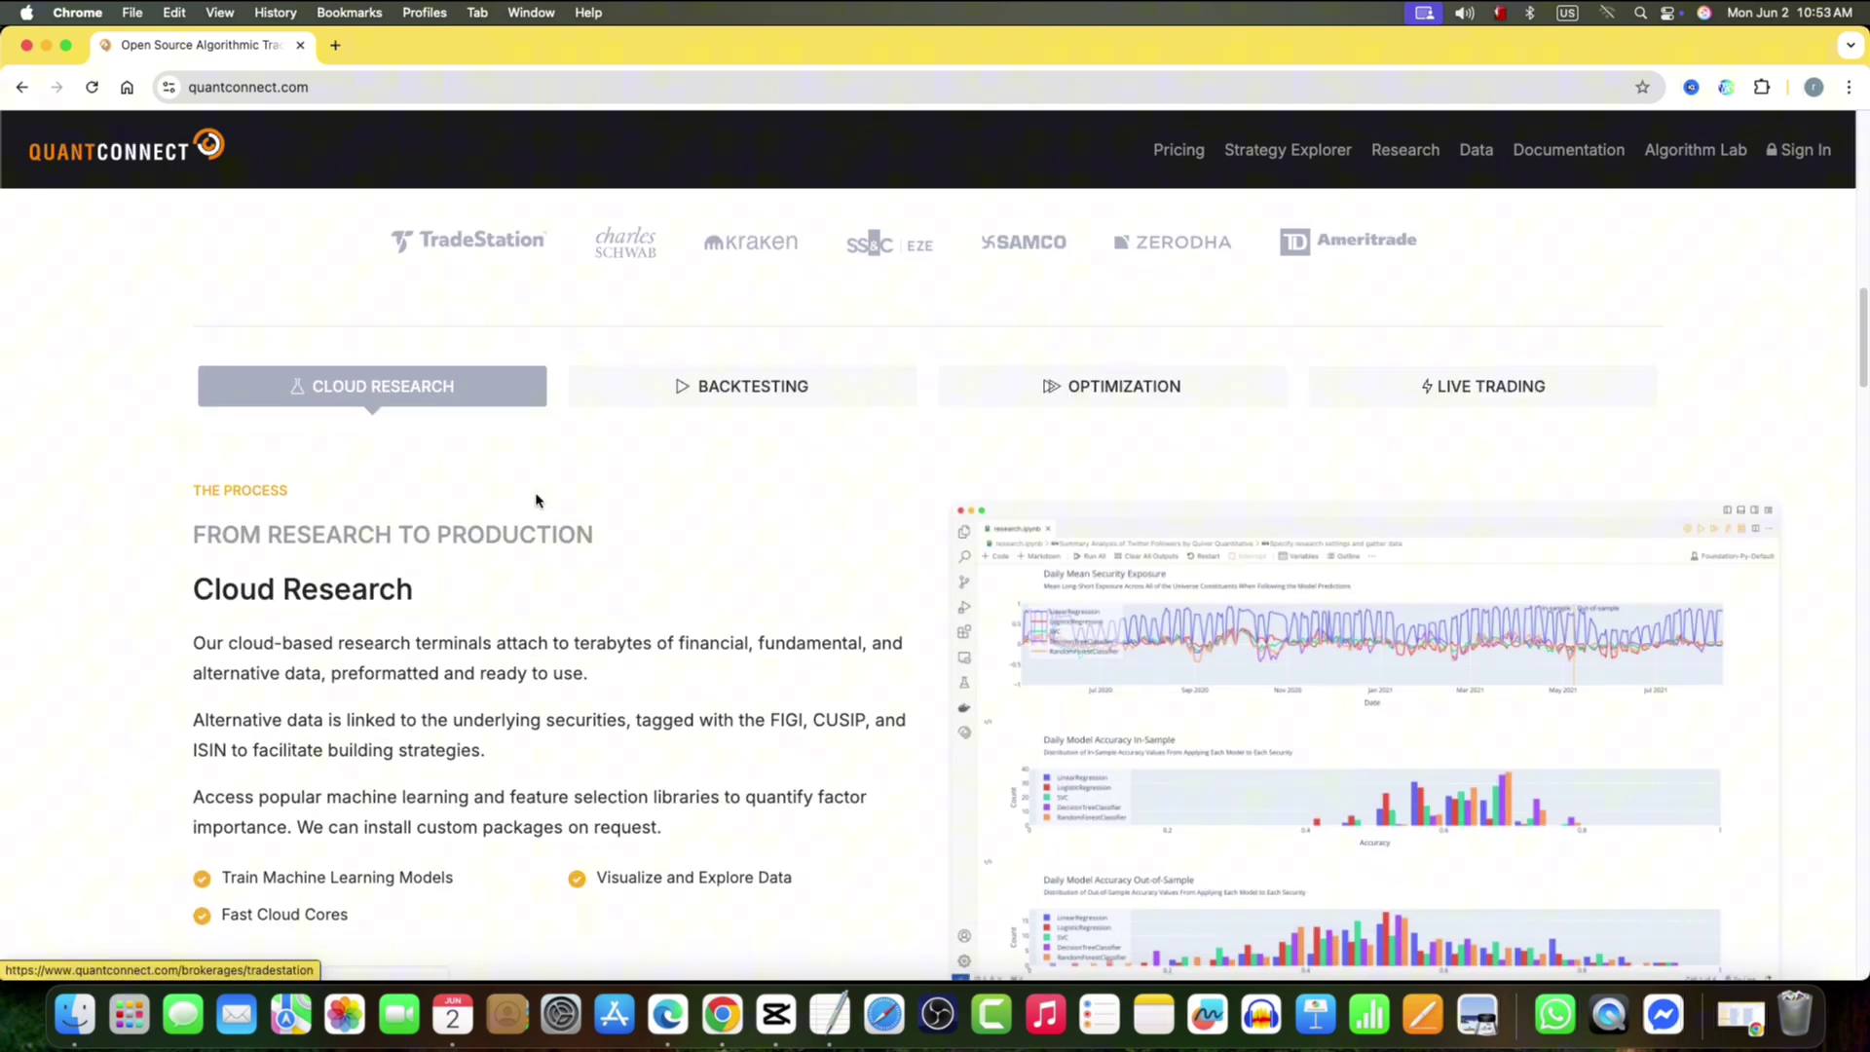
pyautogui.scroll(-1, 539, 500)
pyautogui.scroll(-1, 540, 500)
pyautogui.scroll(2, 539, 499)
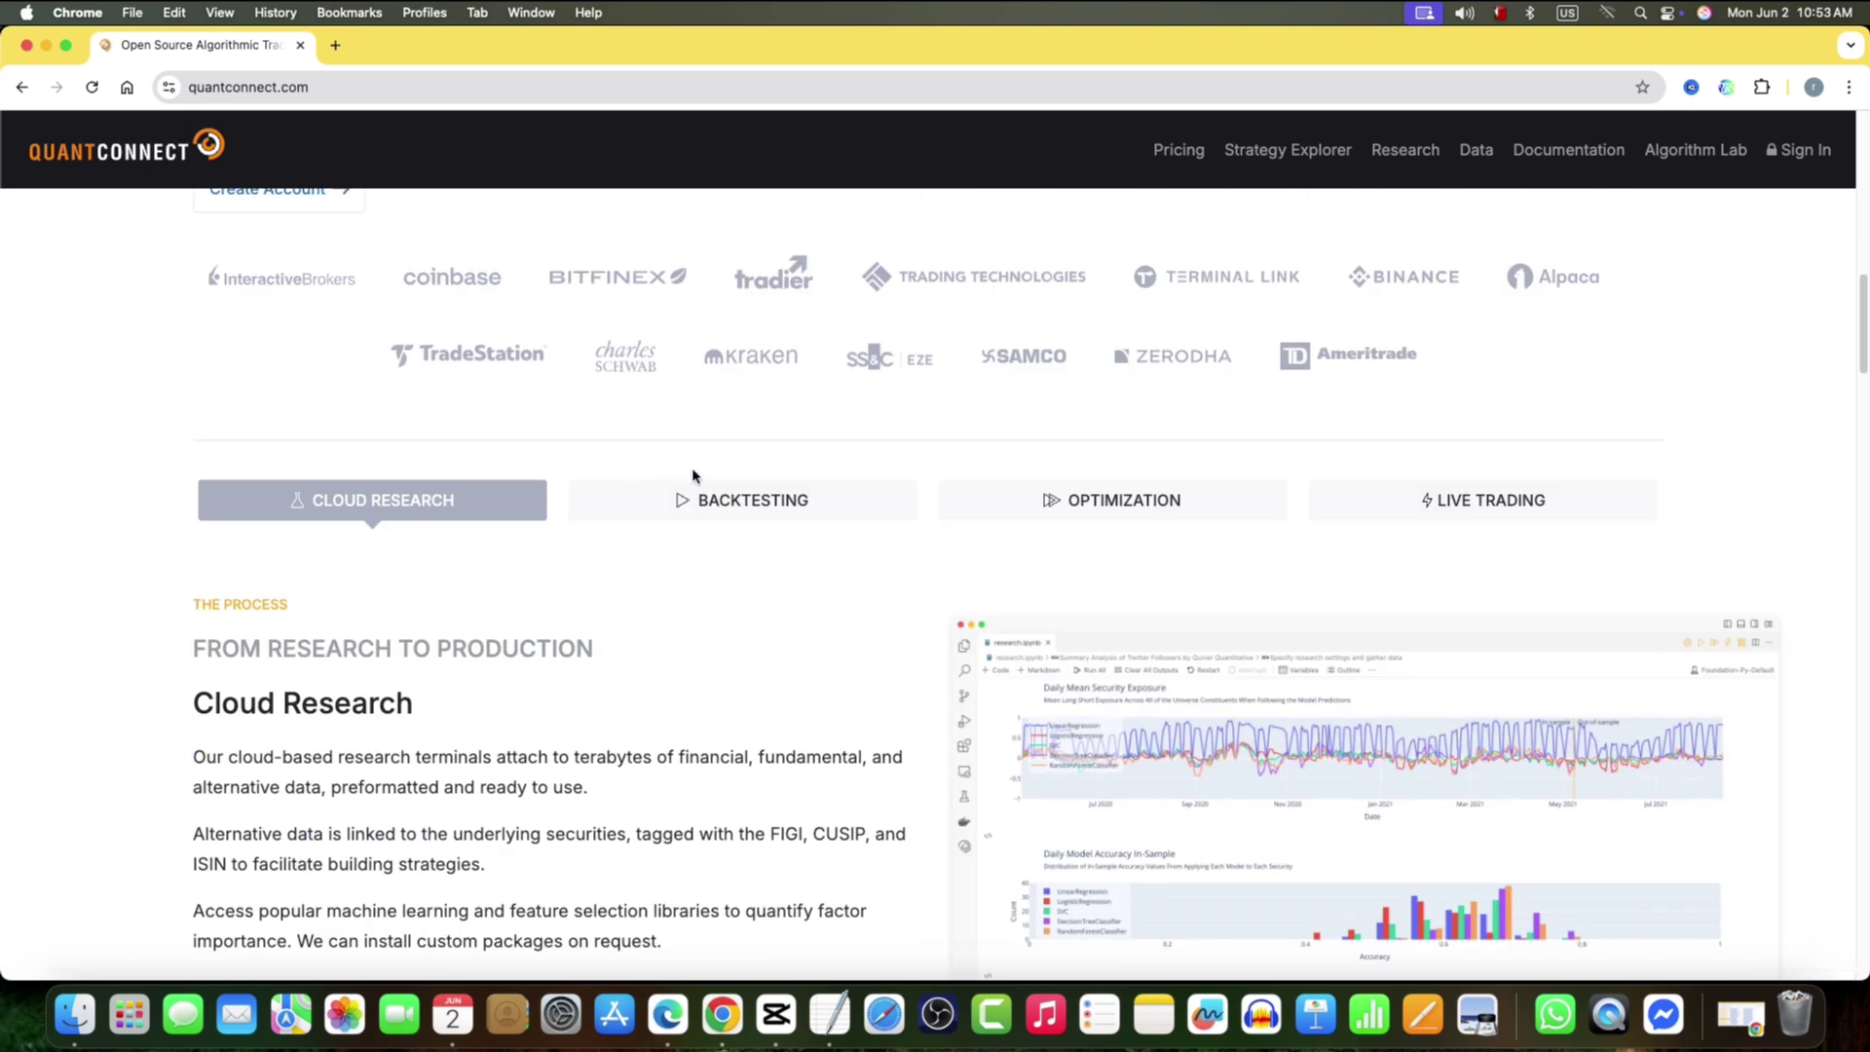
# - Step the process section through Backtesting, Optimization and then Live Trading
pyautogui.click(736, 499)
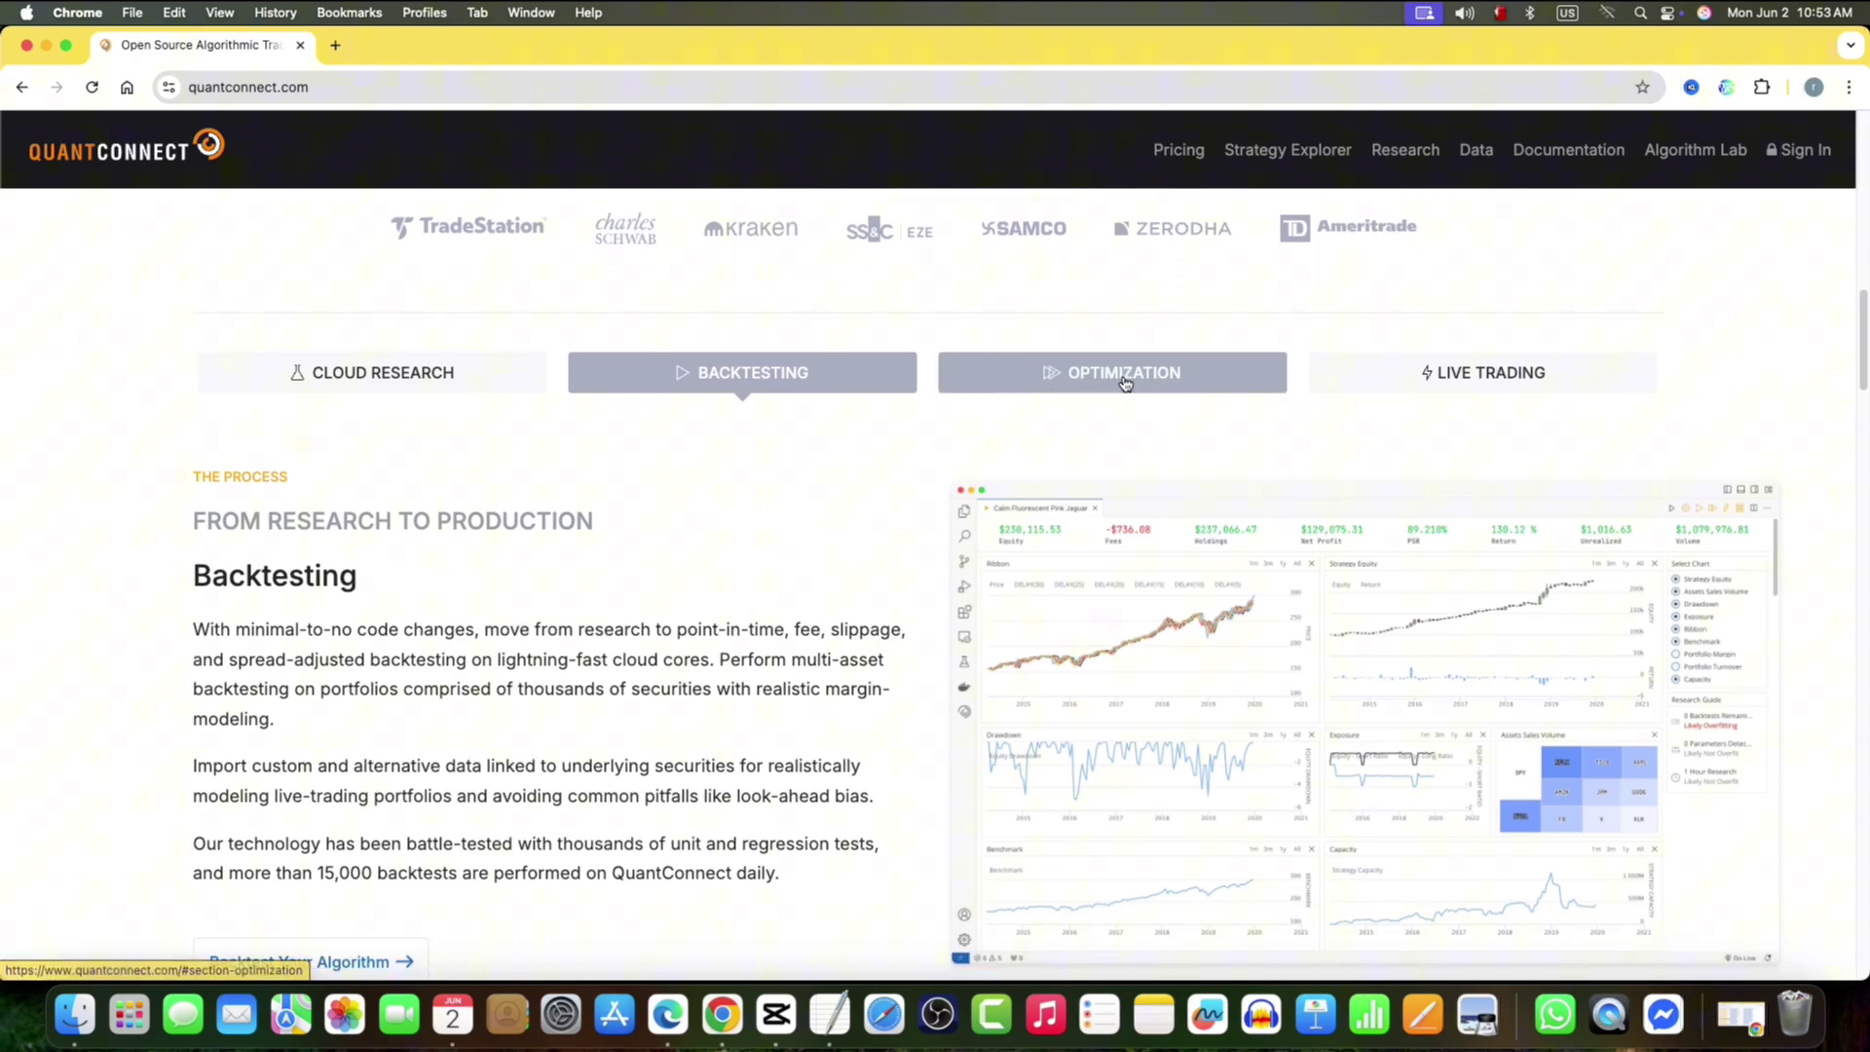
pyautogui.click(1124, 385)
pyautogui.click(1469, 377)
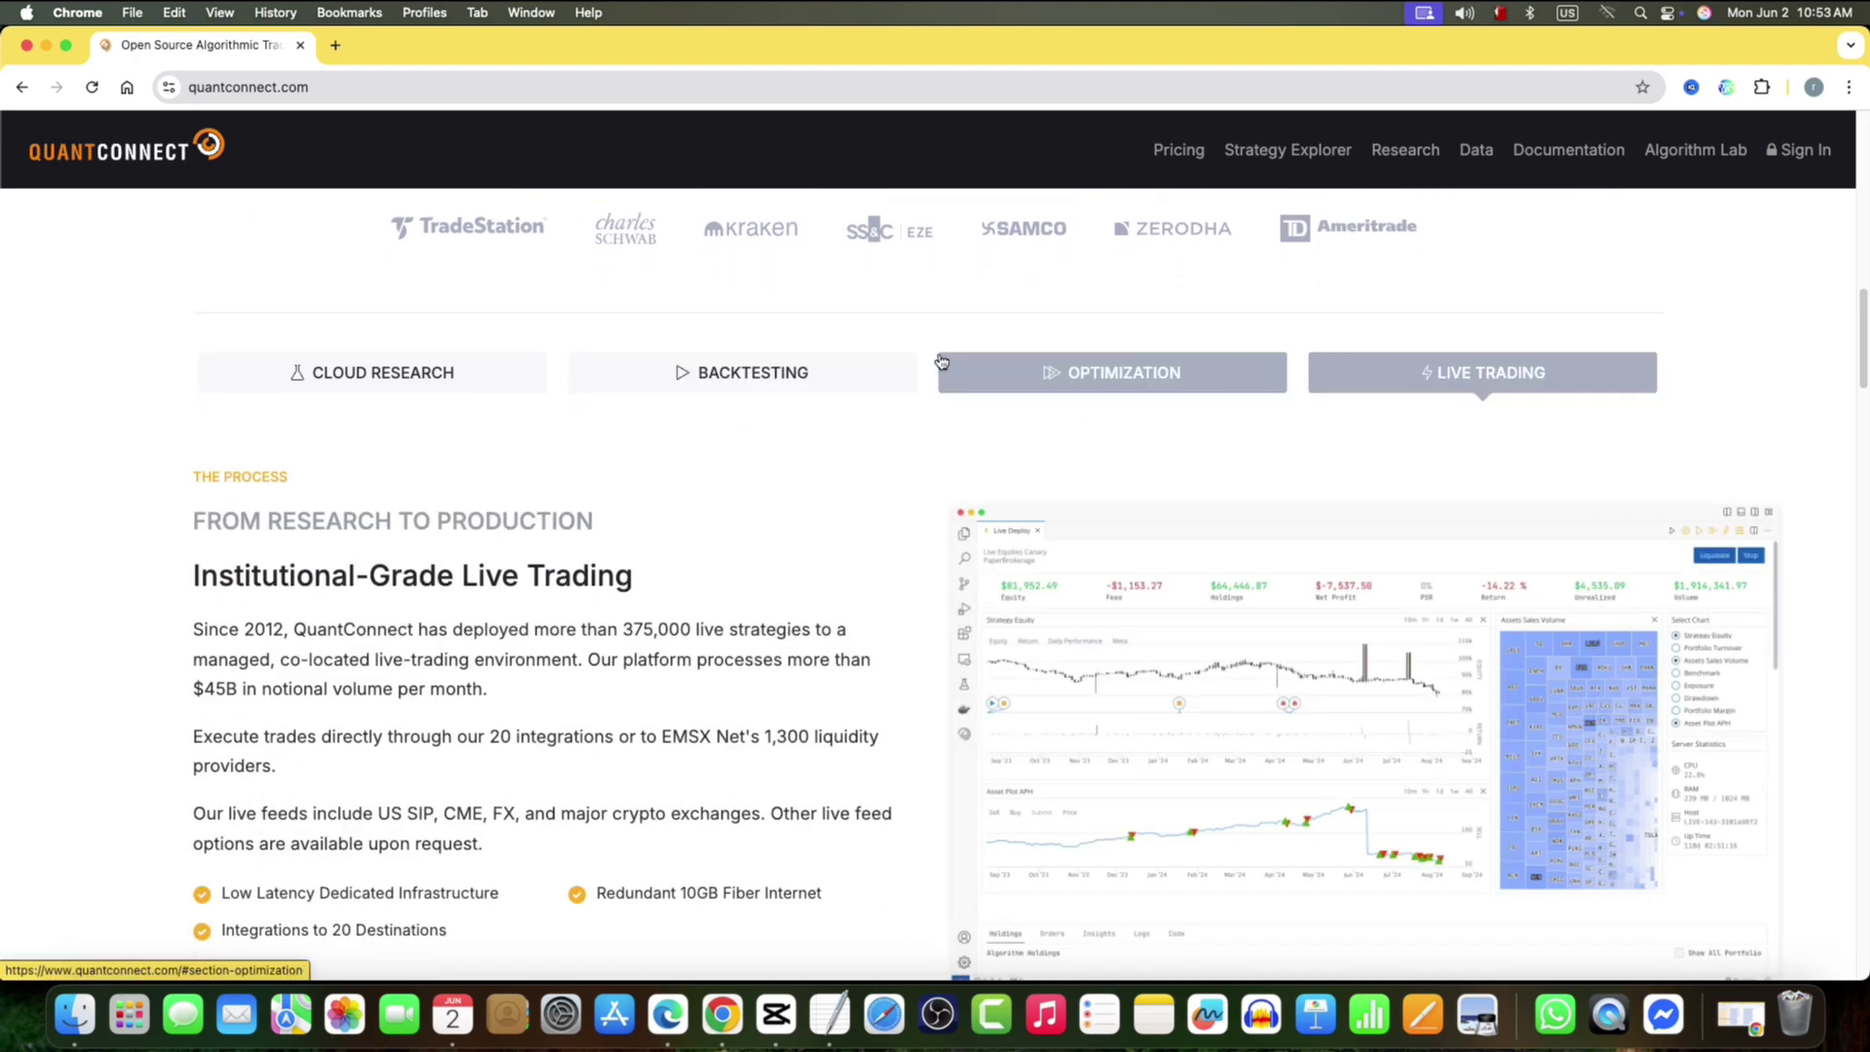
pyautogui.scroll(-2, 599, 376)
pyautogui.scroll(-2, 569, 384)
pyautogui.scroll(-2, 570, 373)
pyautogui.scroll(-2, 560, 386)
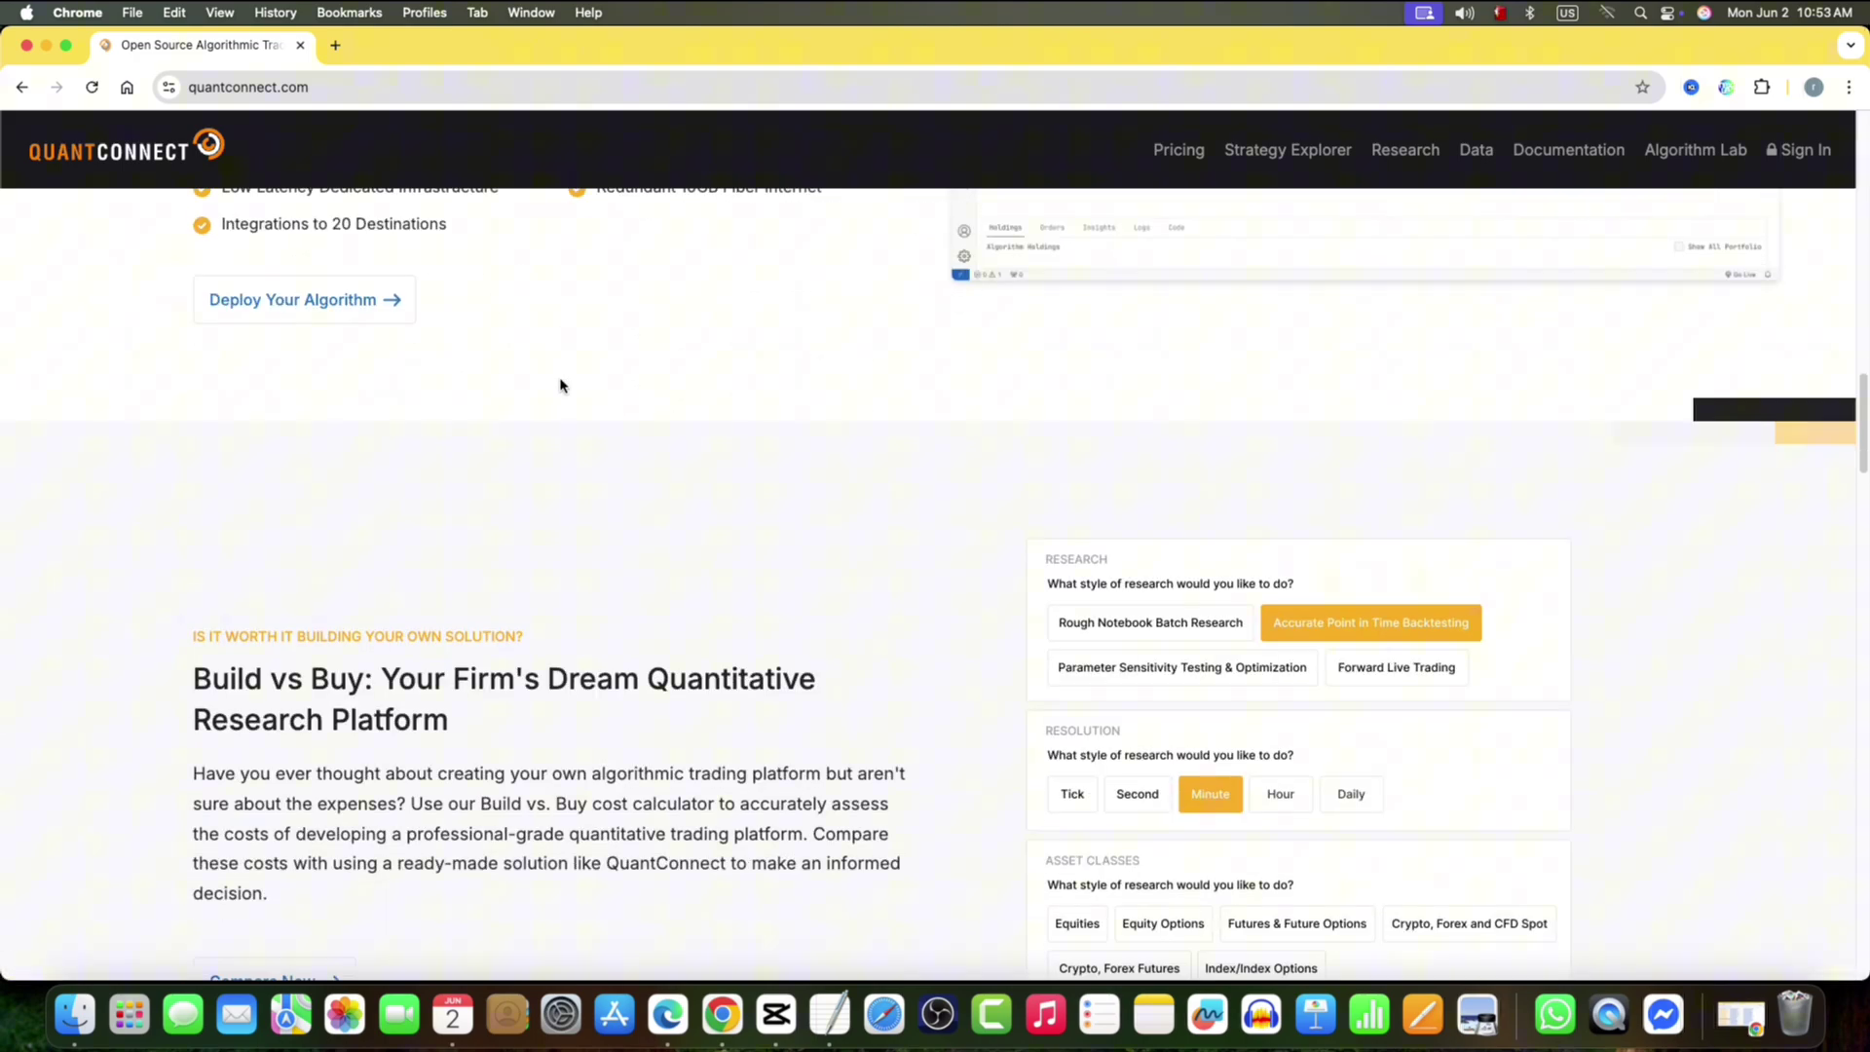
pyautogui.scroll(-1, 560, 385)
pyautogui.scroll(-2, 560, 385)
pyautogui.scroll(-1, 555, 385)
pyautogui.scroll(-2, 557, 385)
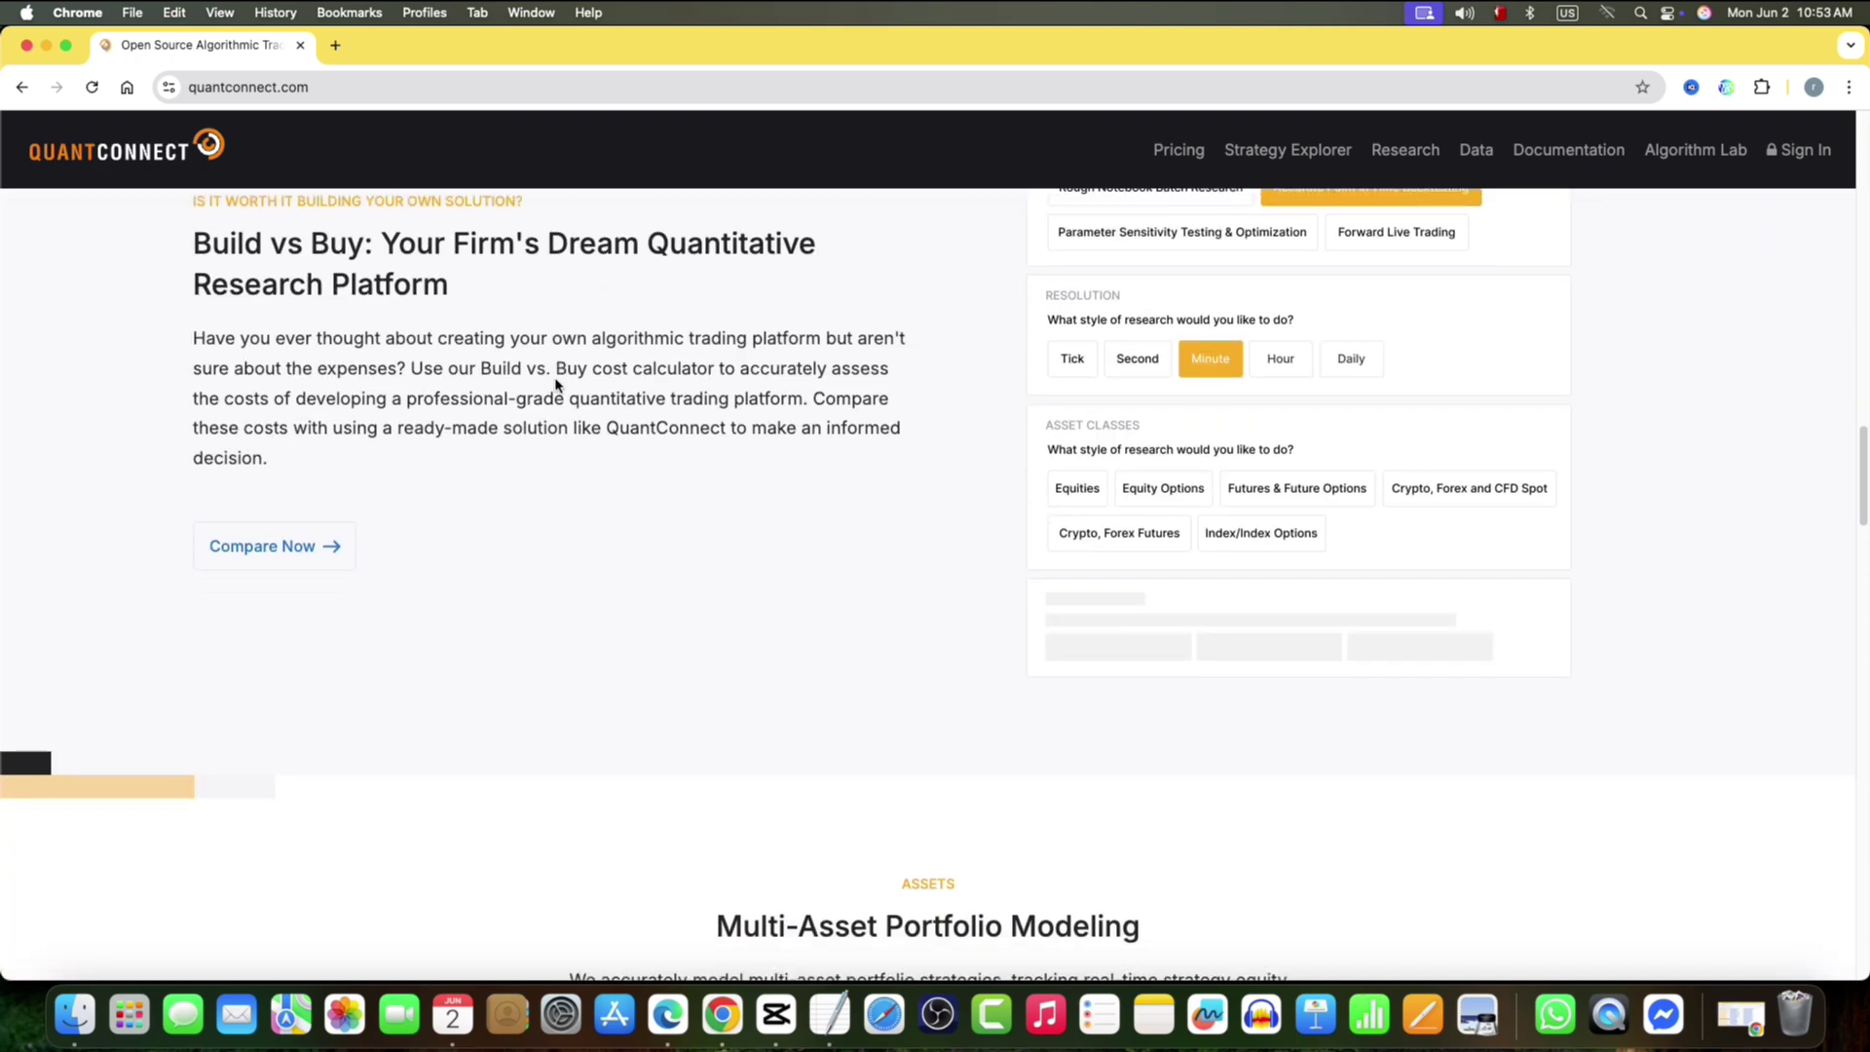
pyautogui.scroll(-3, 556, 385)
pyautogui.scroll(-1, 557, 384)
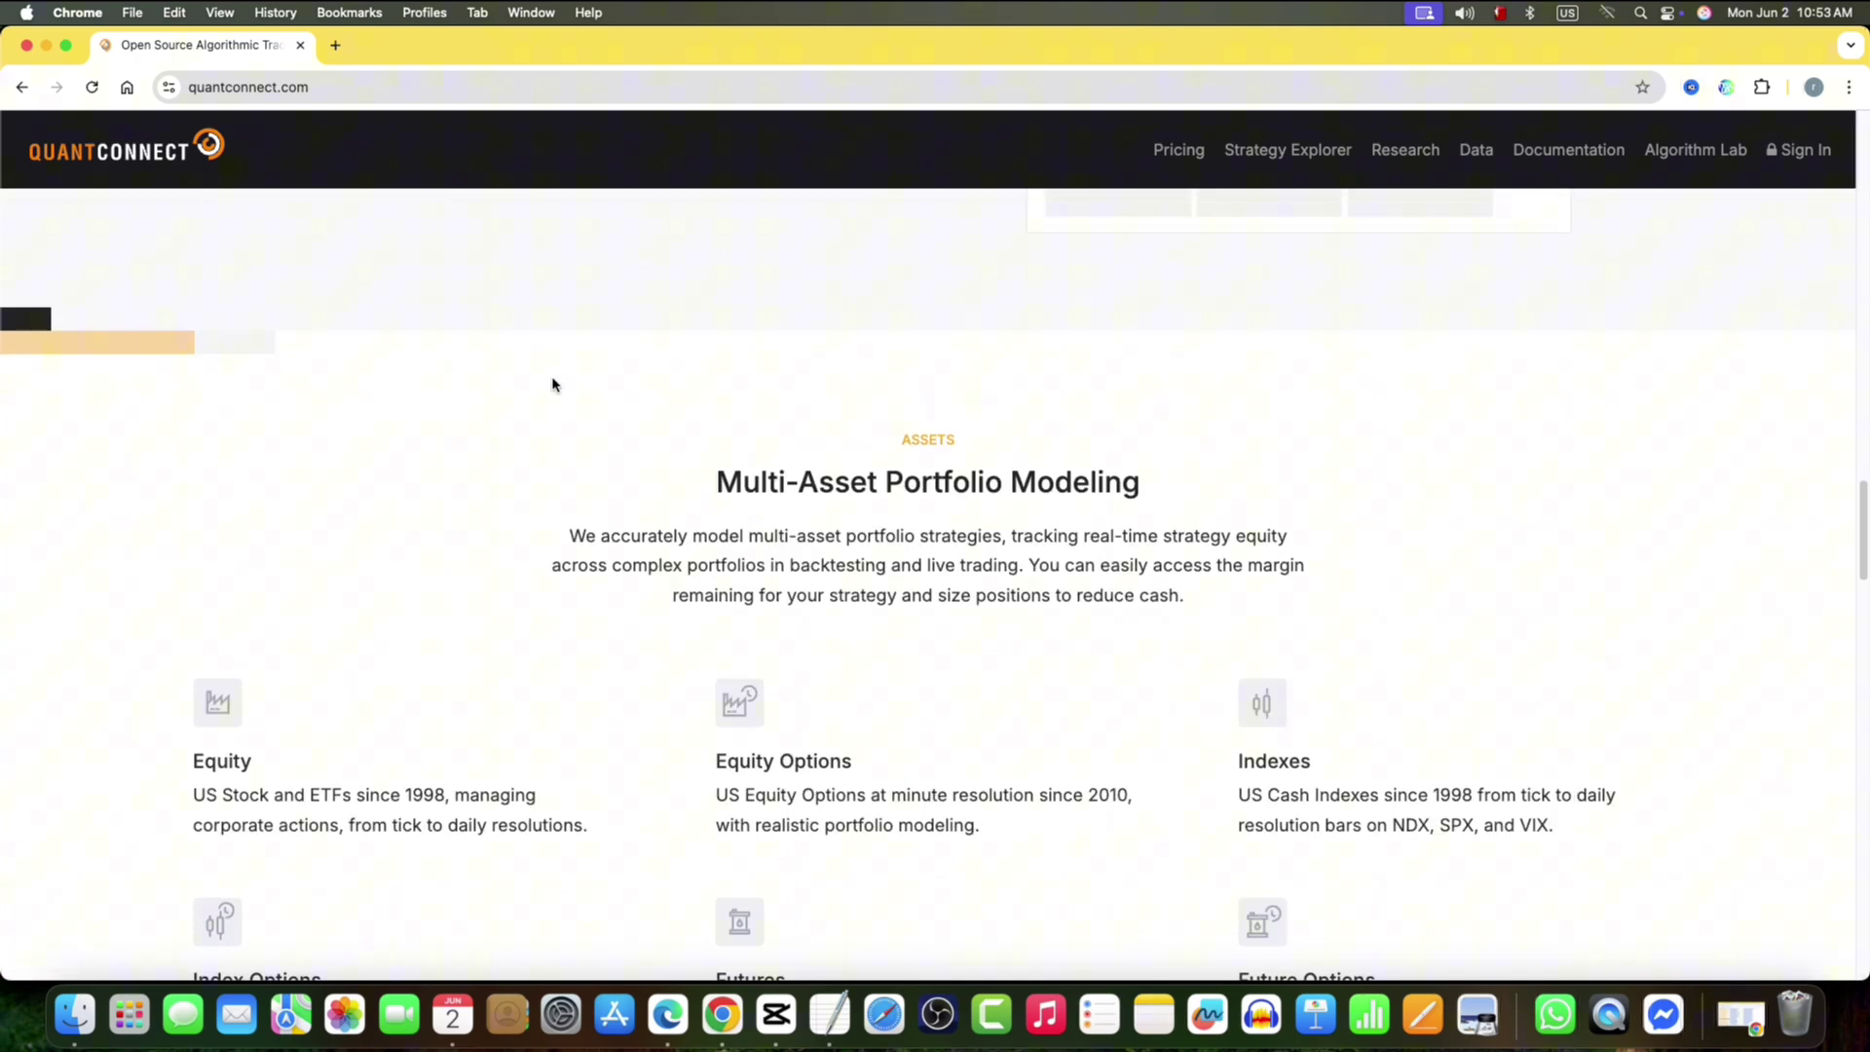
pyautogui.scroll(-1, 552, 384)
pyautogui.scroll(-1, 548, 384)
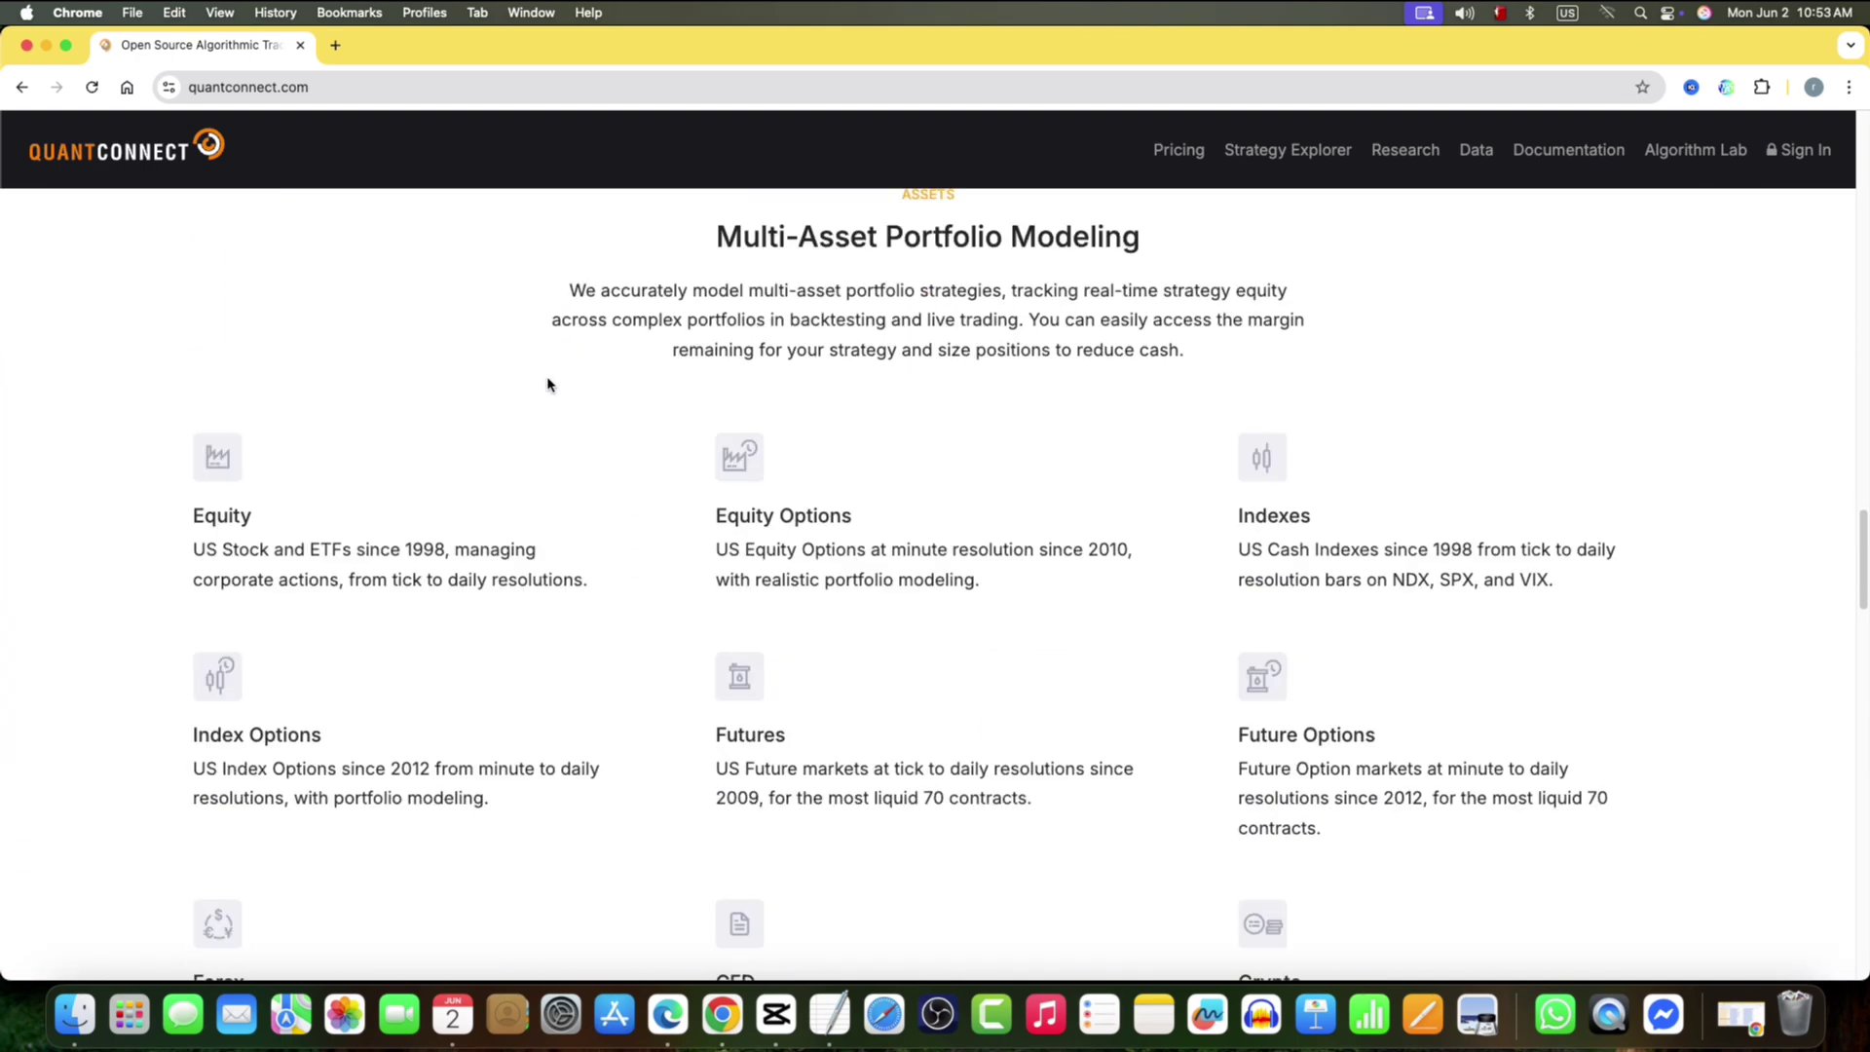
pyautogui.scroll(-2, 556, 366)
pyautogui.scroll(-1, 561, 353)
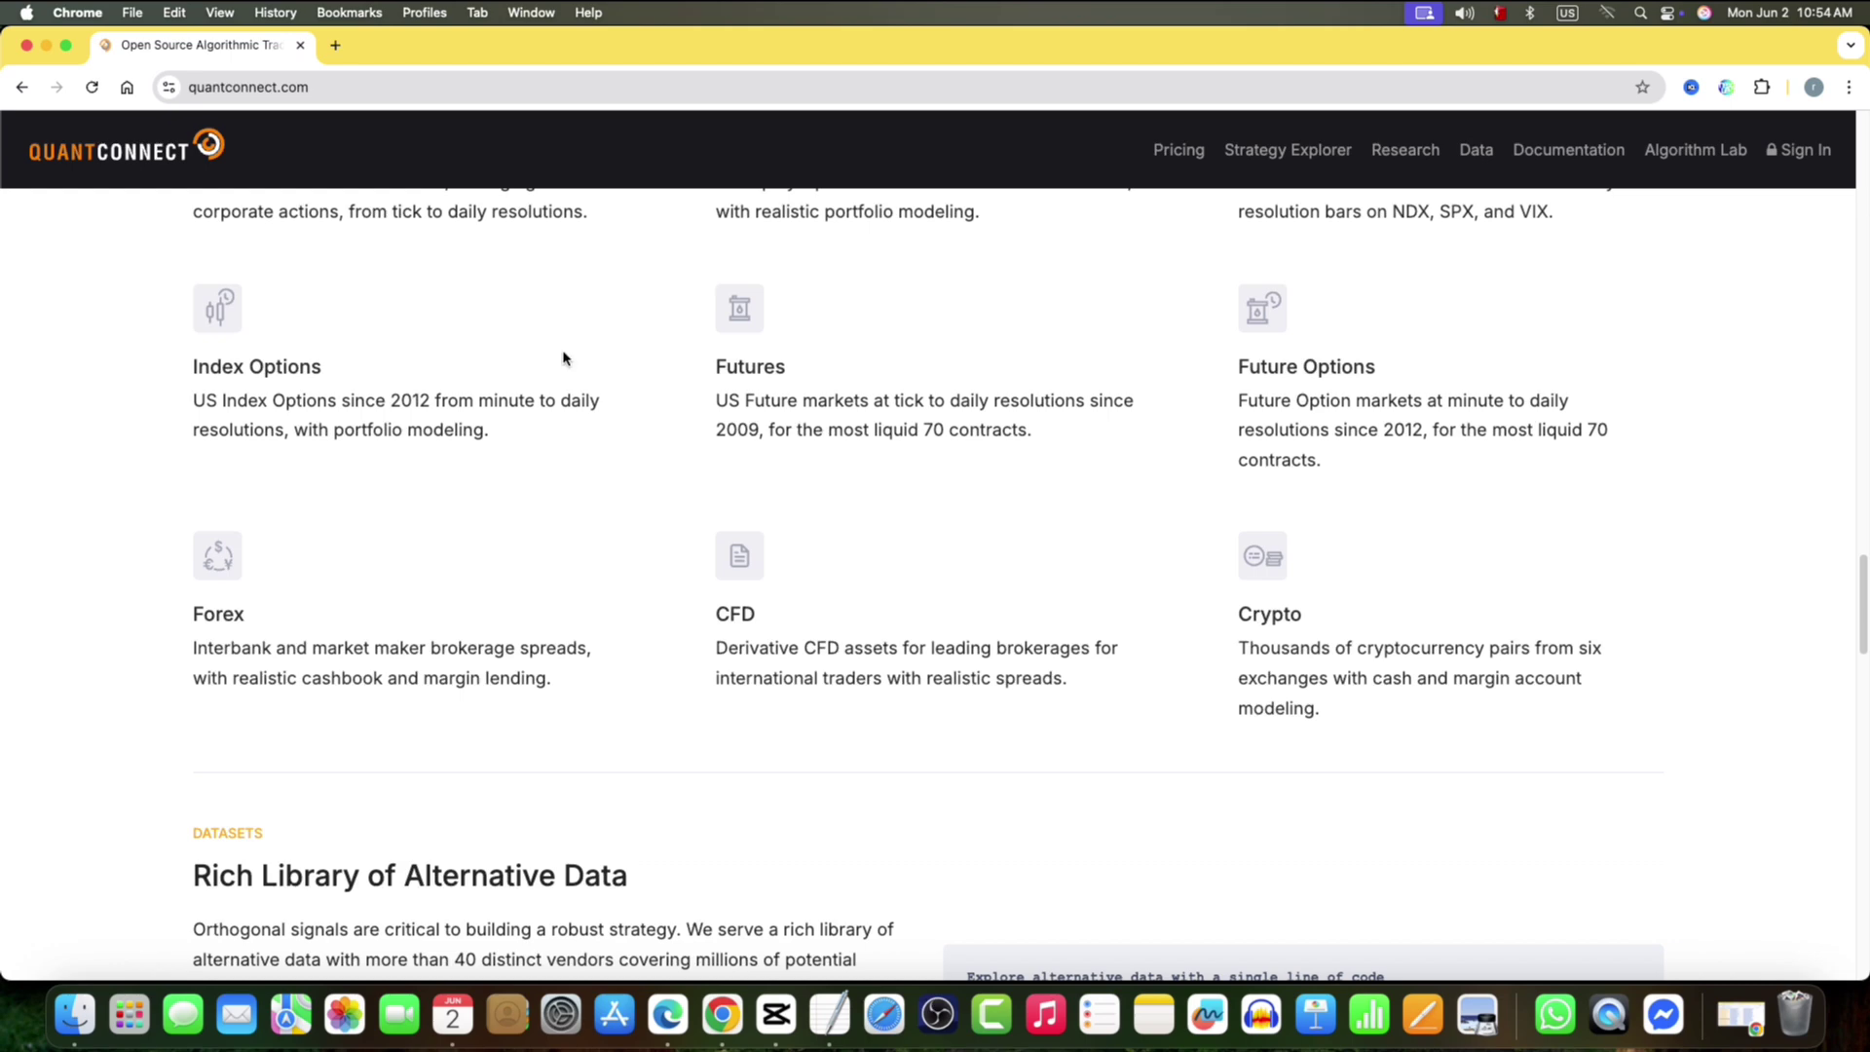
pyautogui.scroll(-2, 185, 798)
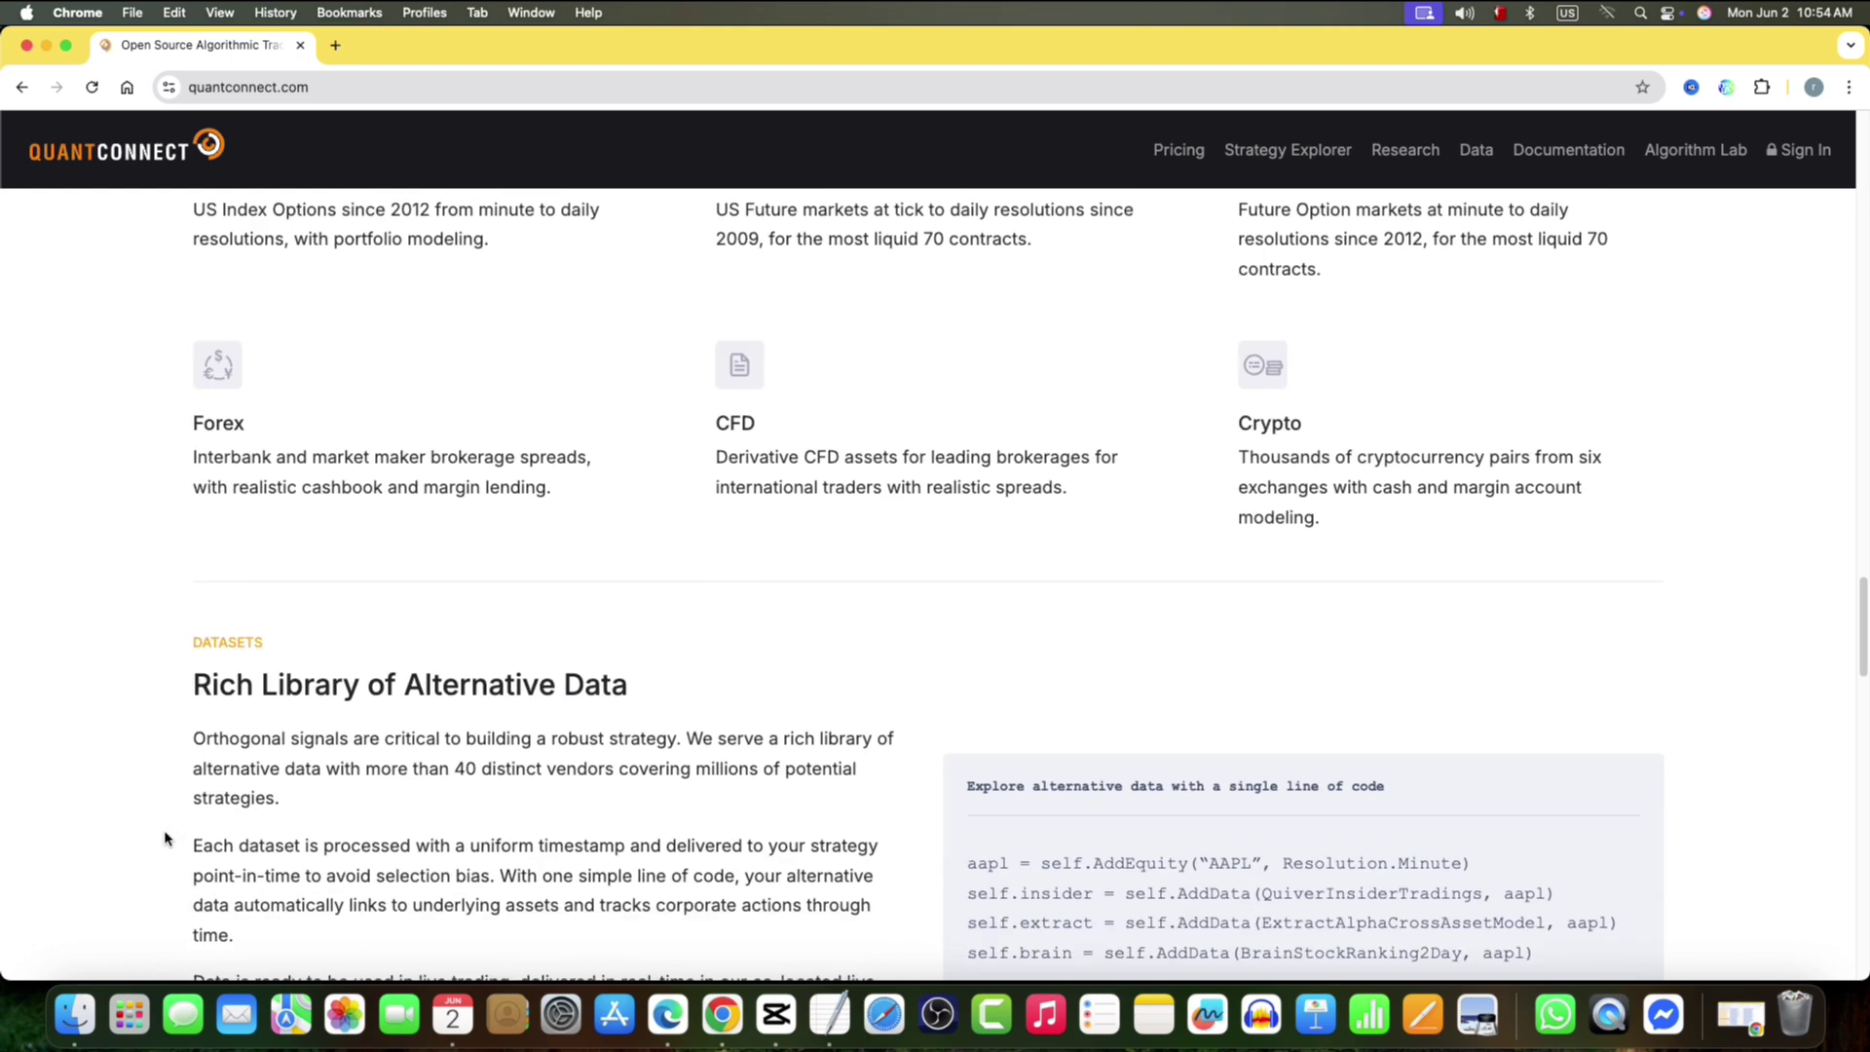
pyautogui.scroll(-2, 163, 851)
pyautogui.scroll(-1, 184, 833)
pyautogui.scroll(-1, 159, 805)
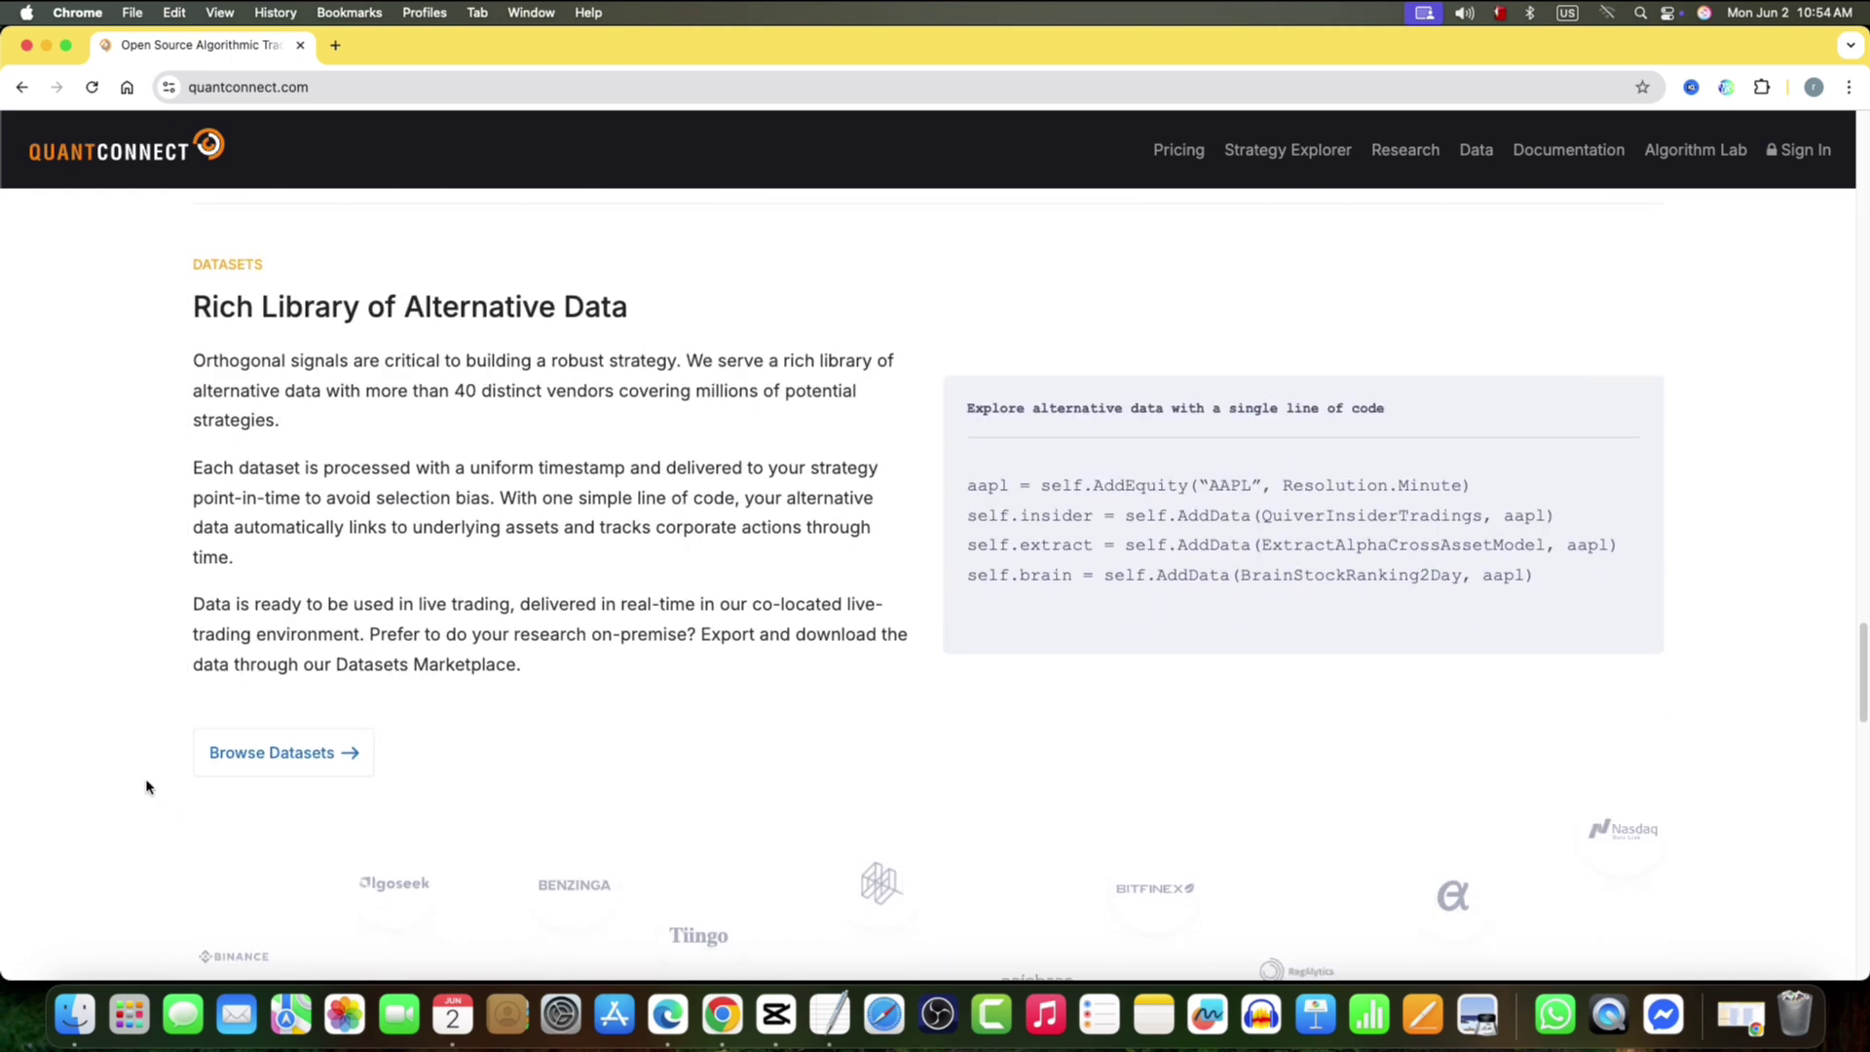
pyautogui.scroll(-1, 145, 787)
pyautogui.scroll(-2, 145, 787)
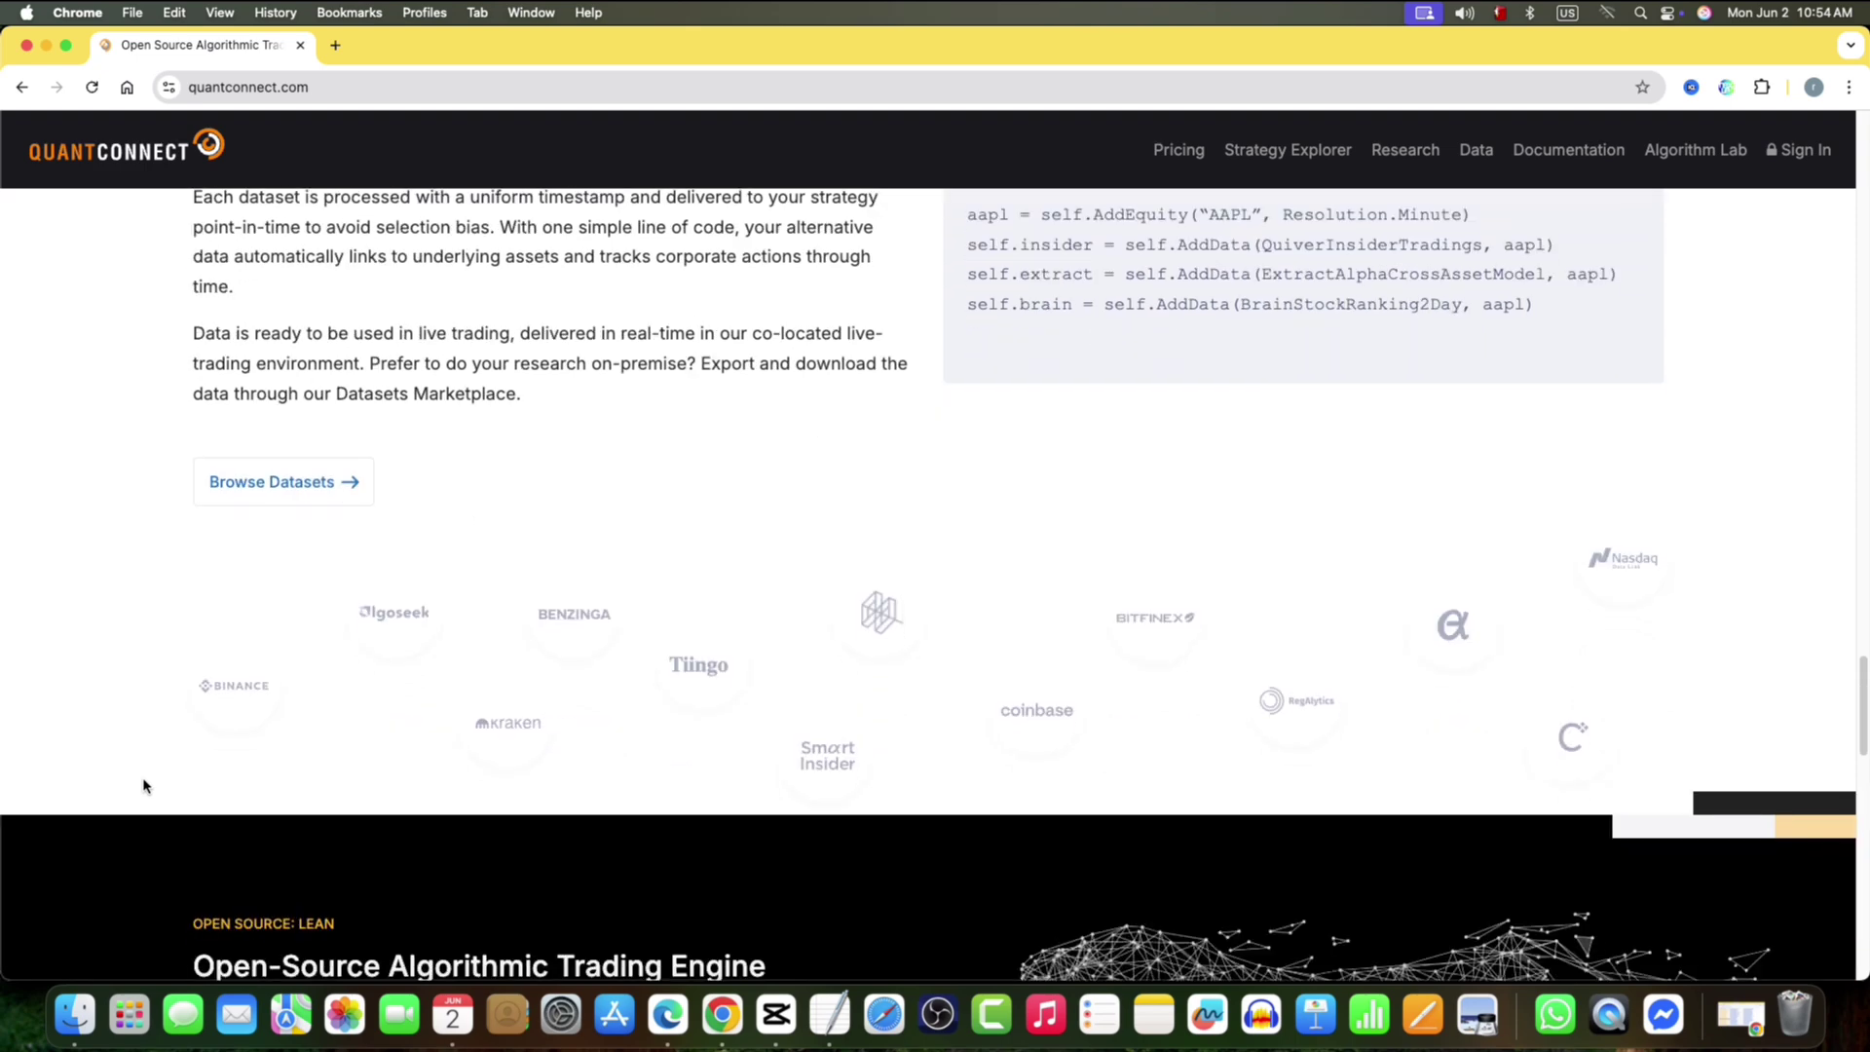
pyautogui.scroll(-2, 144, 786)
pyautogui.scroll(-1, 144, 786)
pyautogui.scroll(-1, 143, 787)
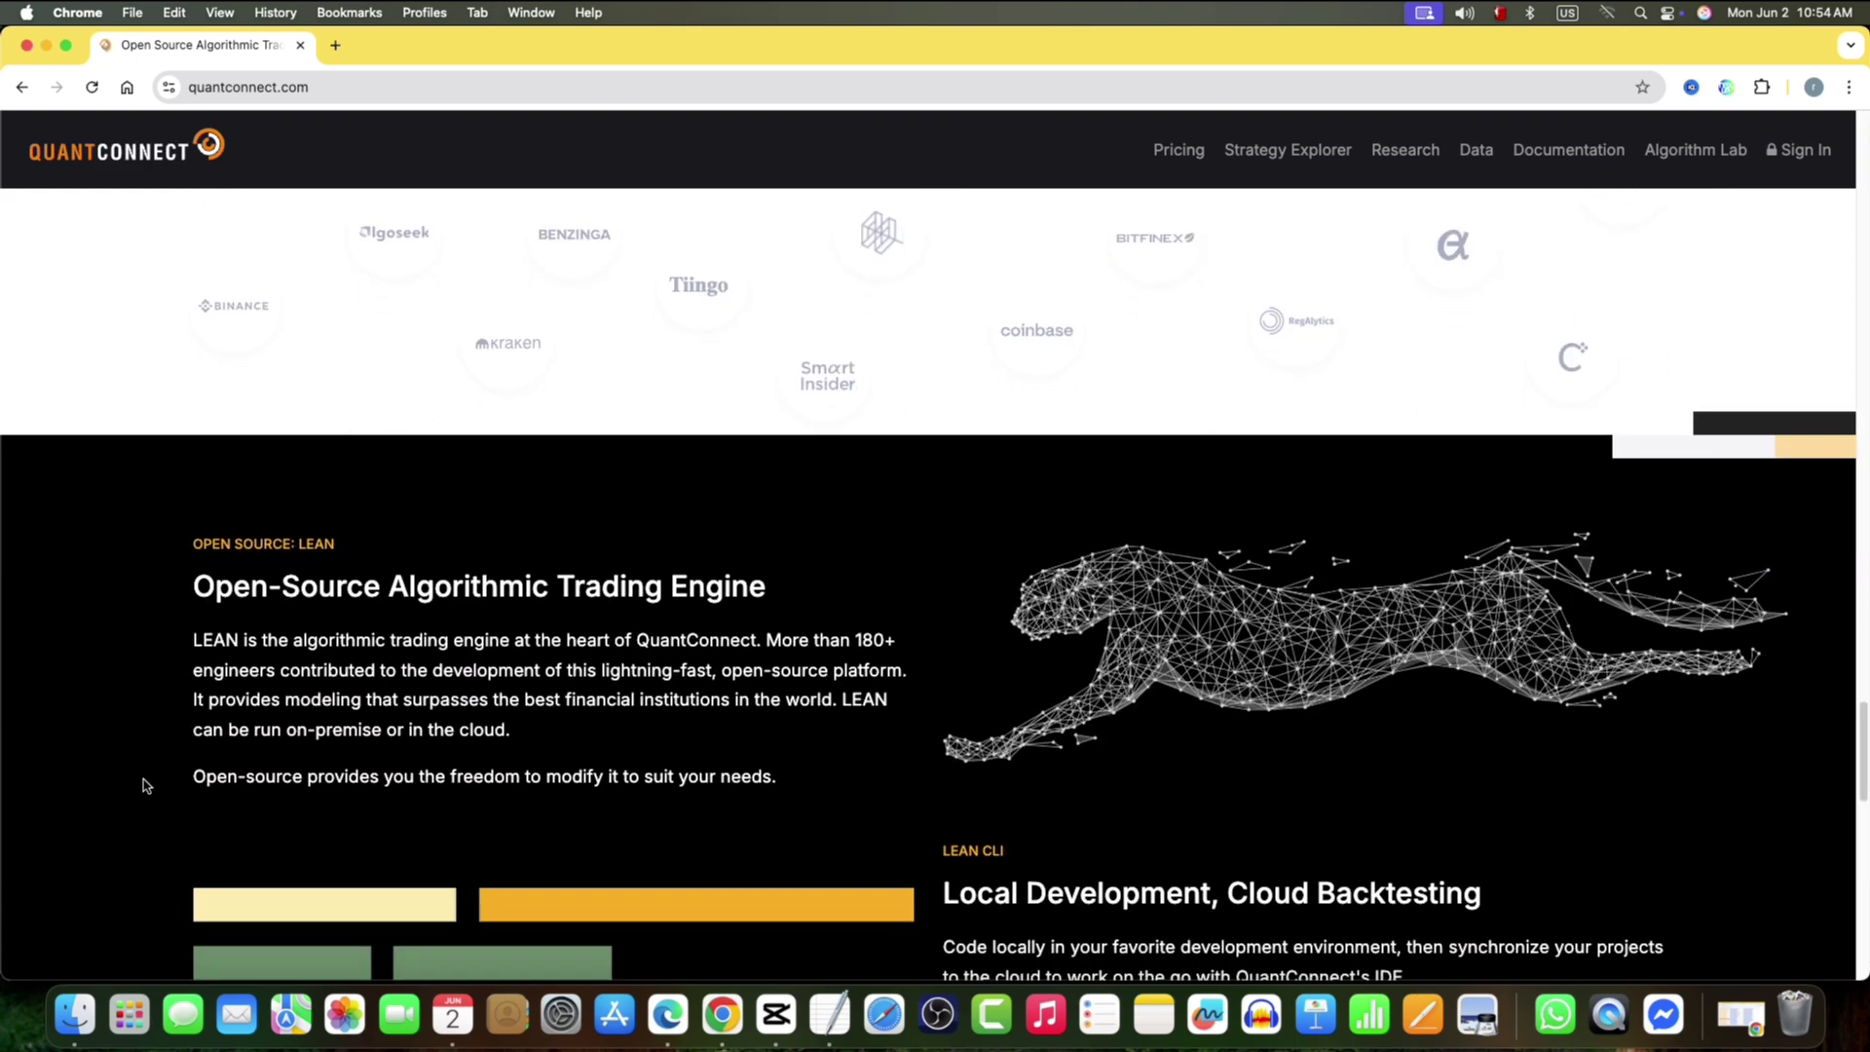
pyautogui.scroll(-2, 143, 786)
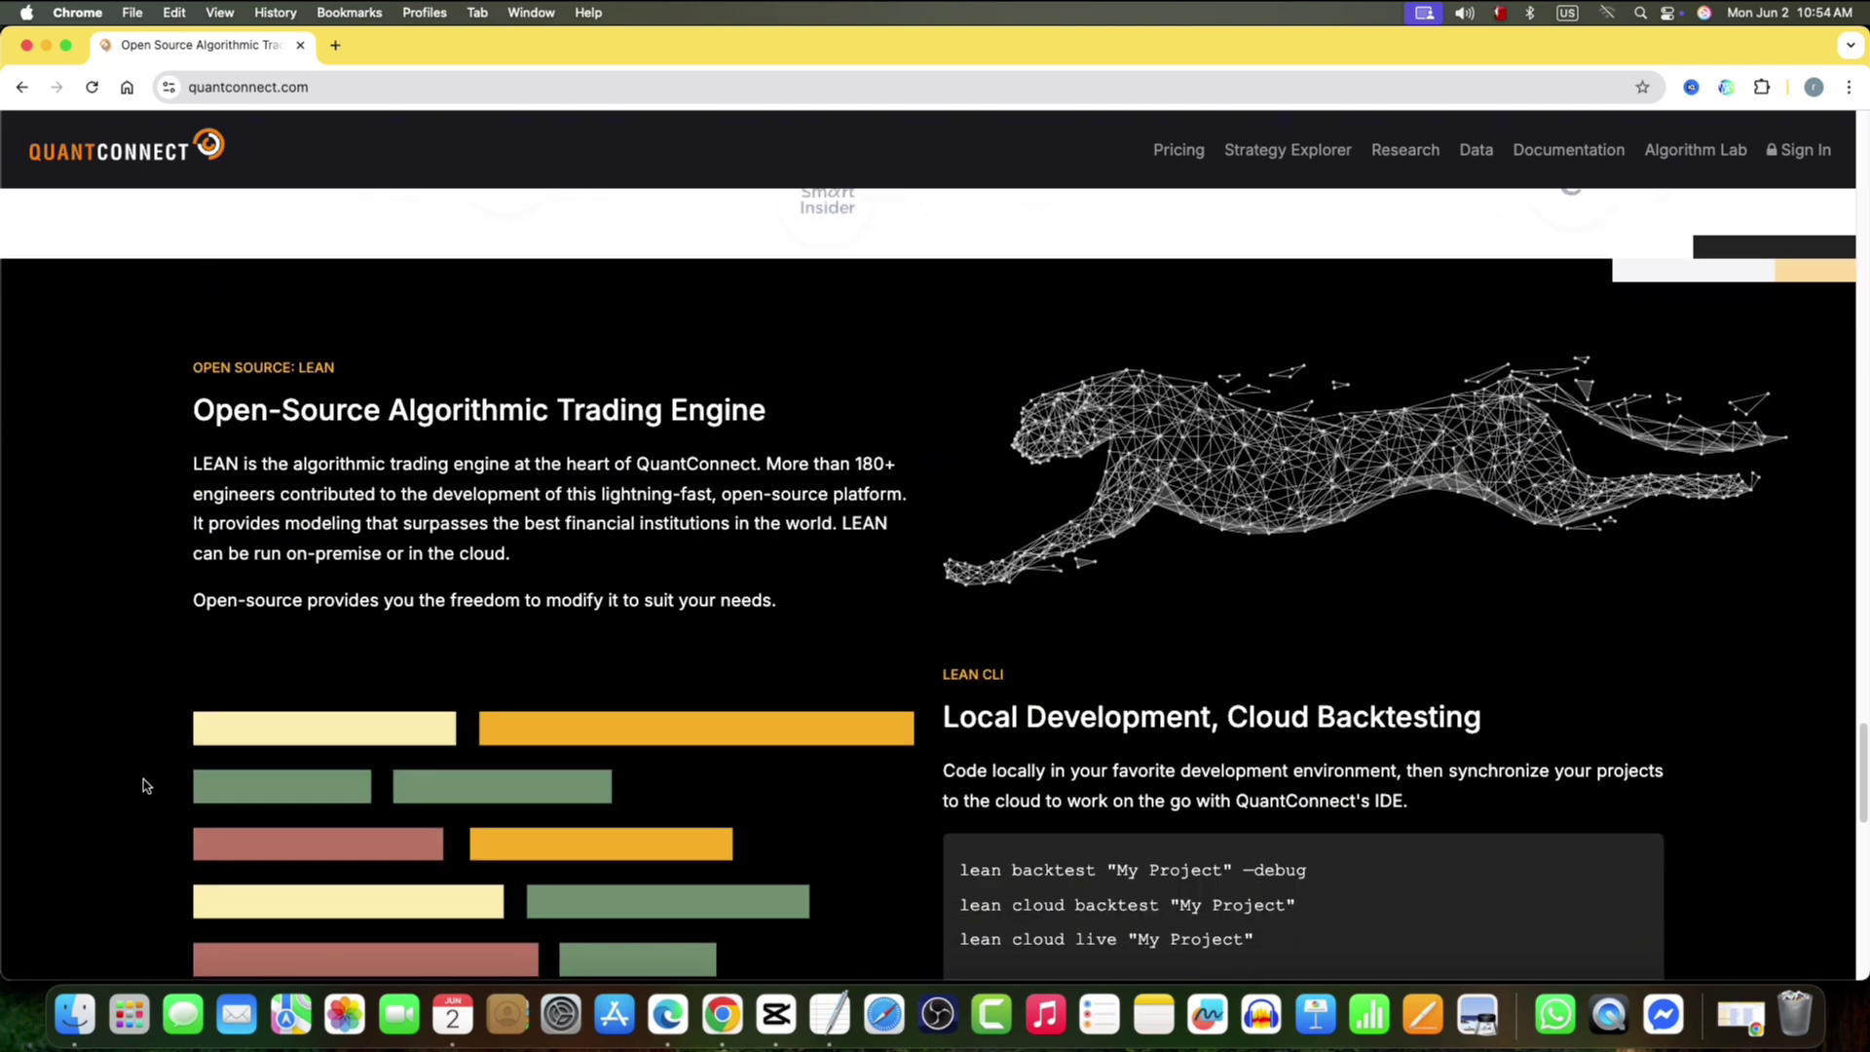
pyautogui.scroll(-2, 143, 787)
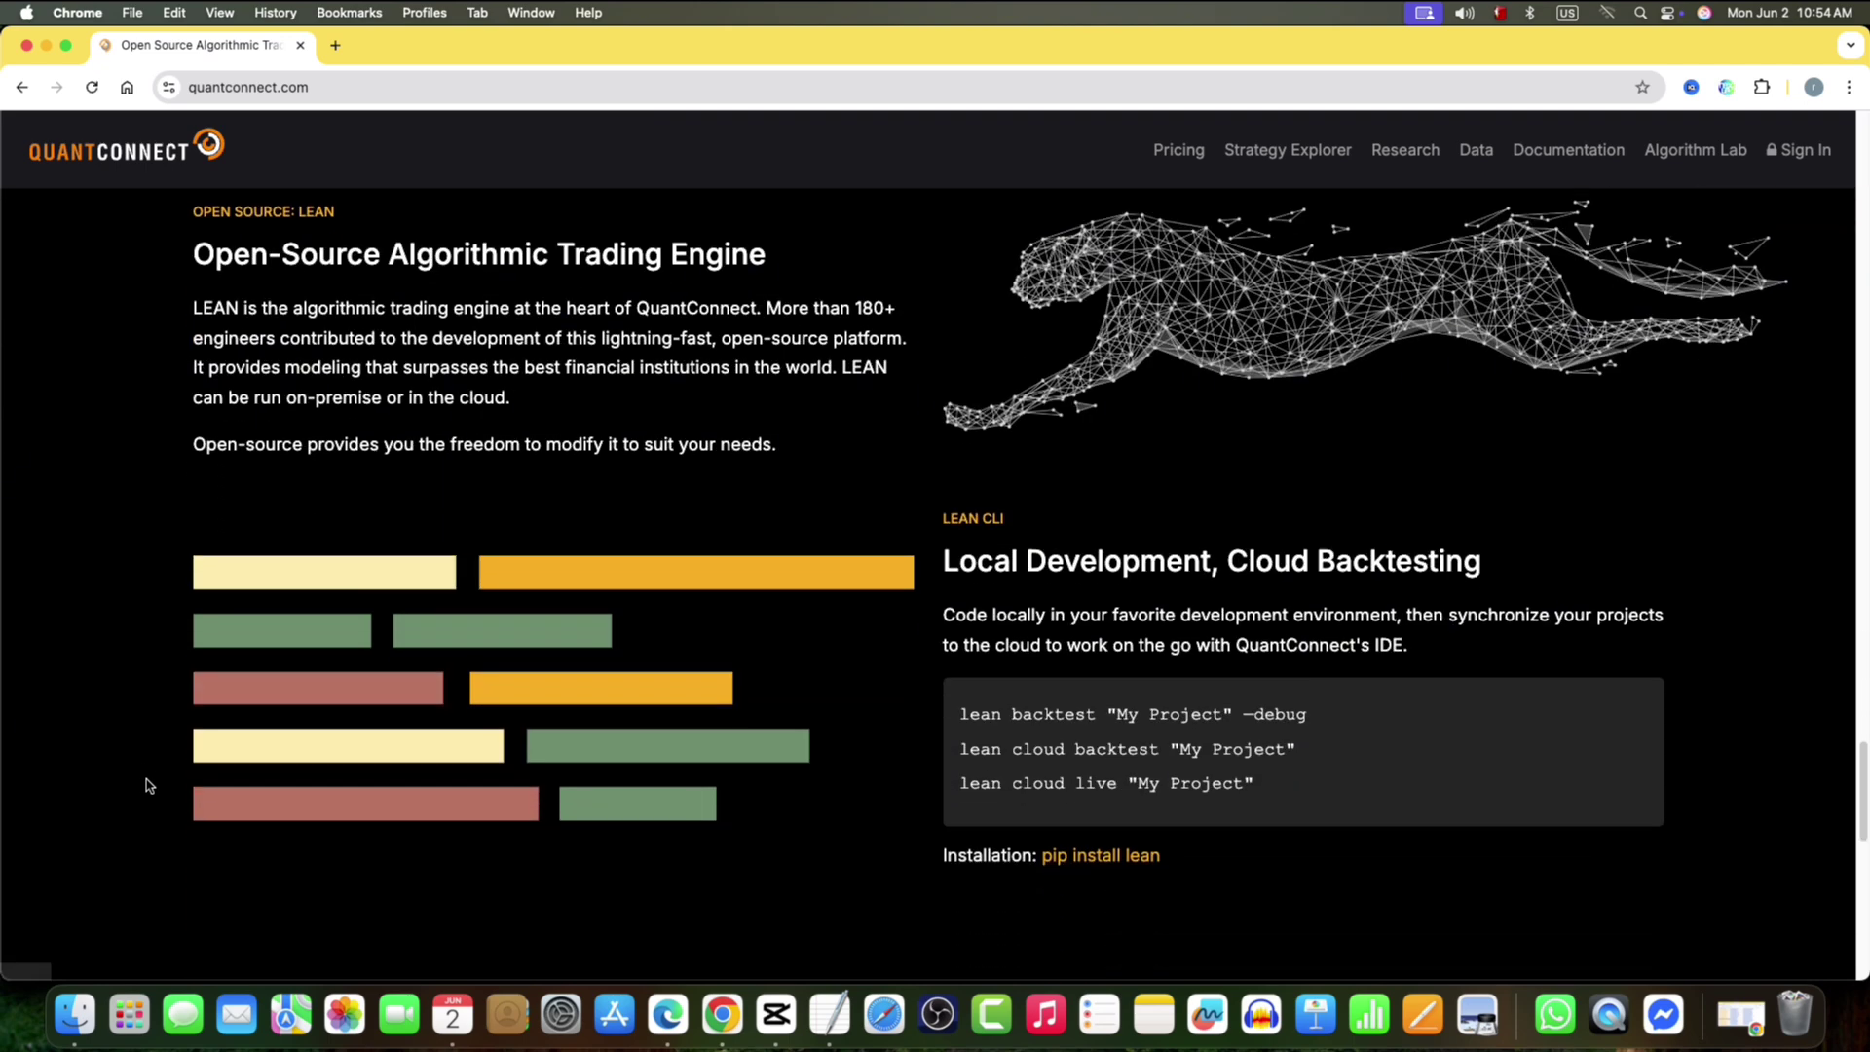
pyautogui.scroll(-2, 146, 784)
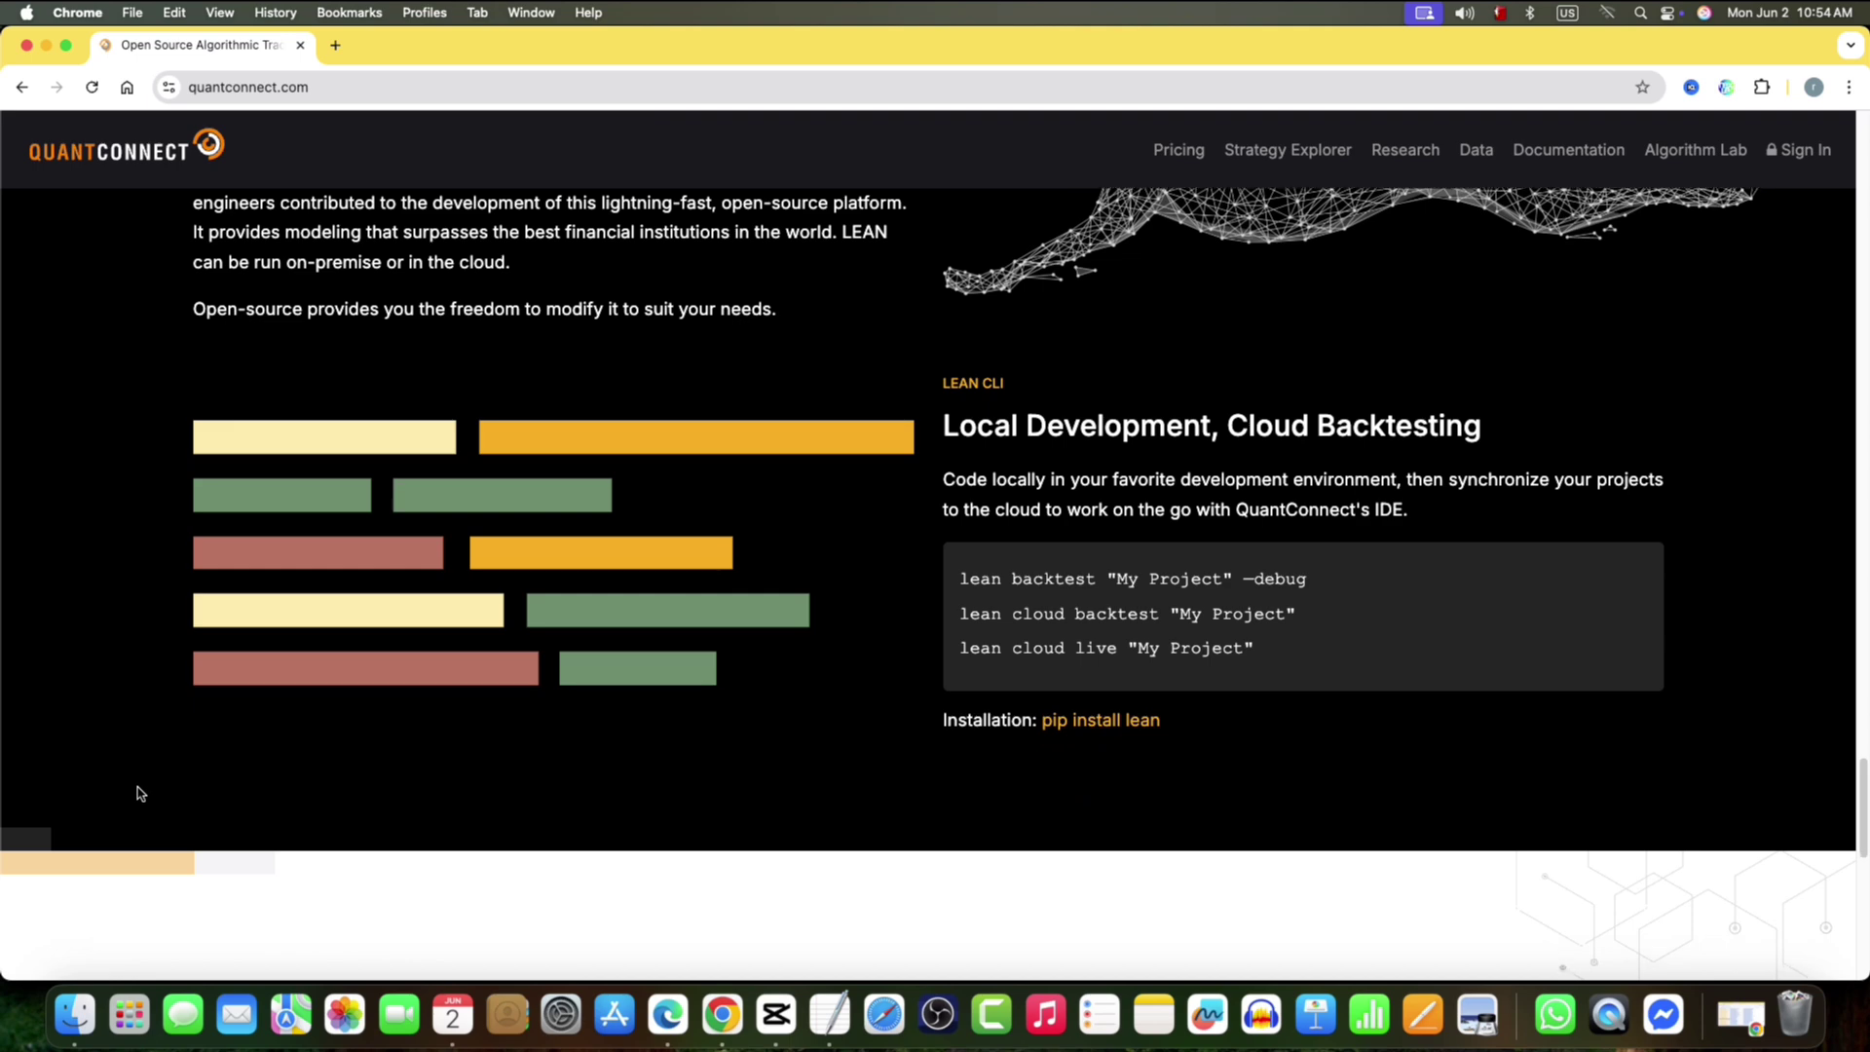
pyautogui.scroll(-2, 139, 793)
pyautogui.scroll(-2, 140, 794)
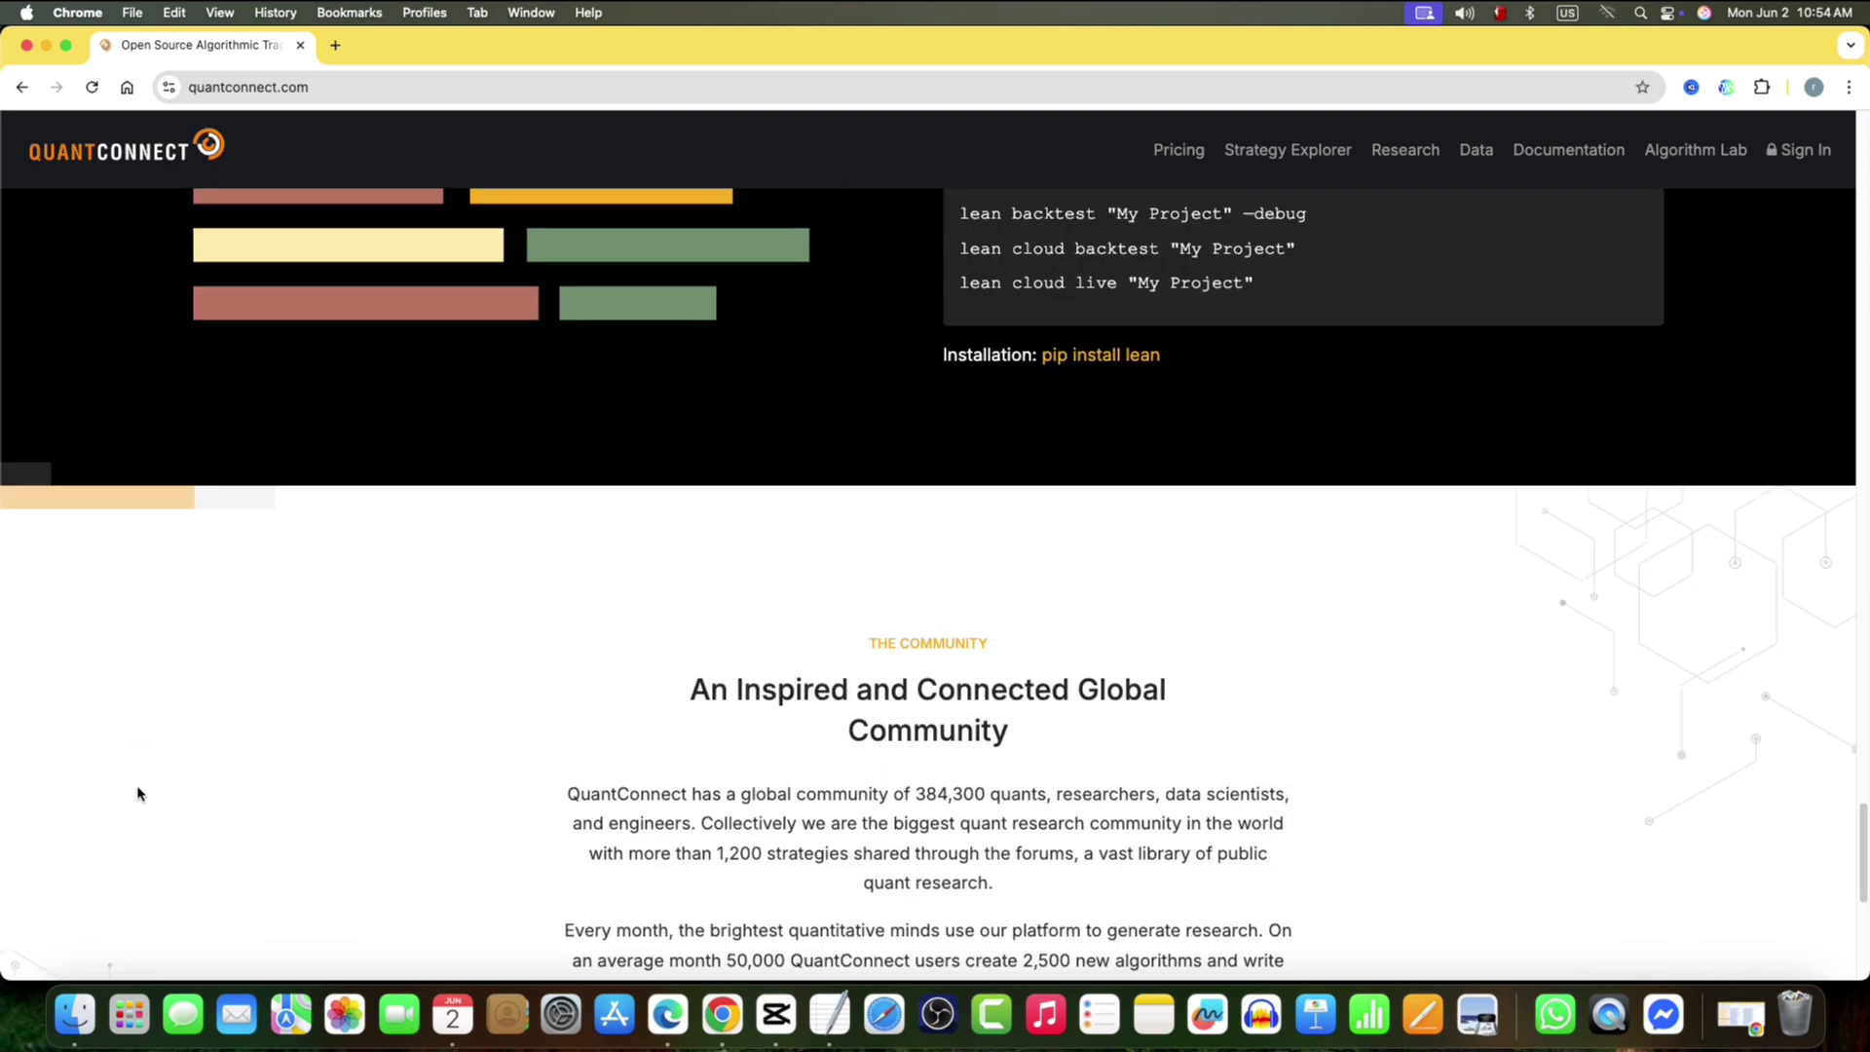
pyautogui.scroll(-2, 137, 793)
pyautogui.scroll(-2, 131, 793)
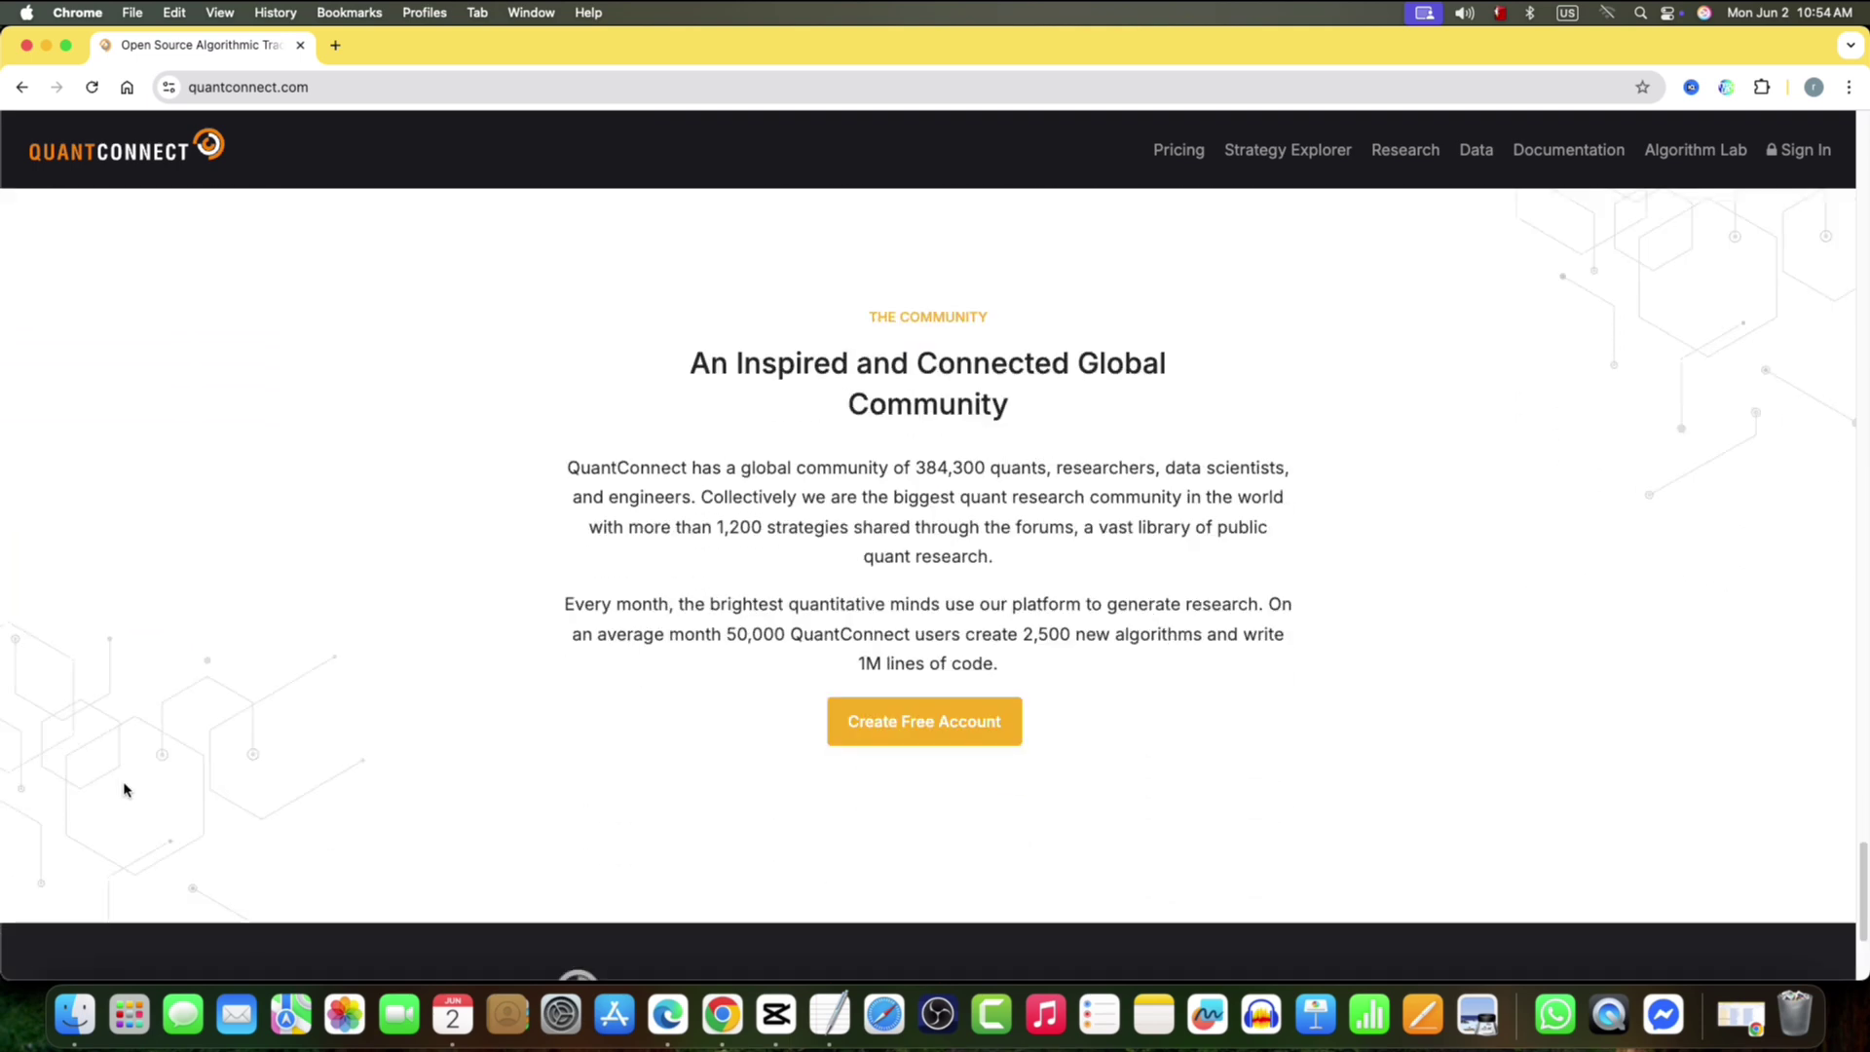
pyautogui.scroll(-2, 118, 785)
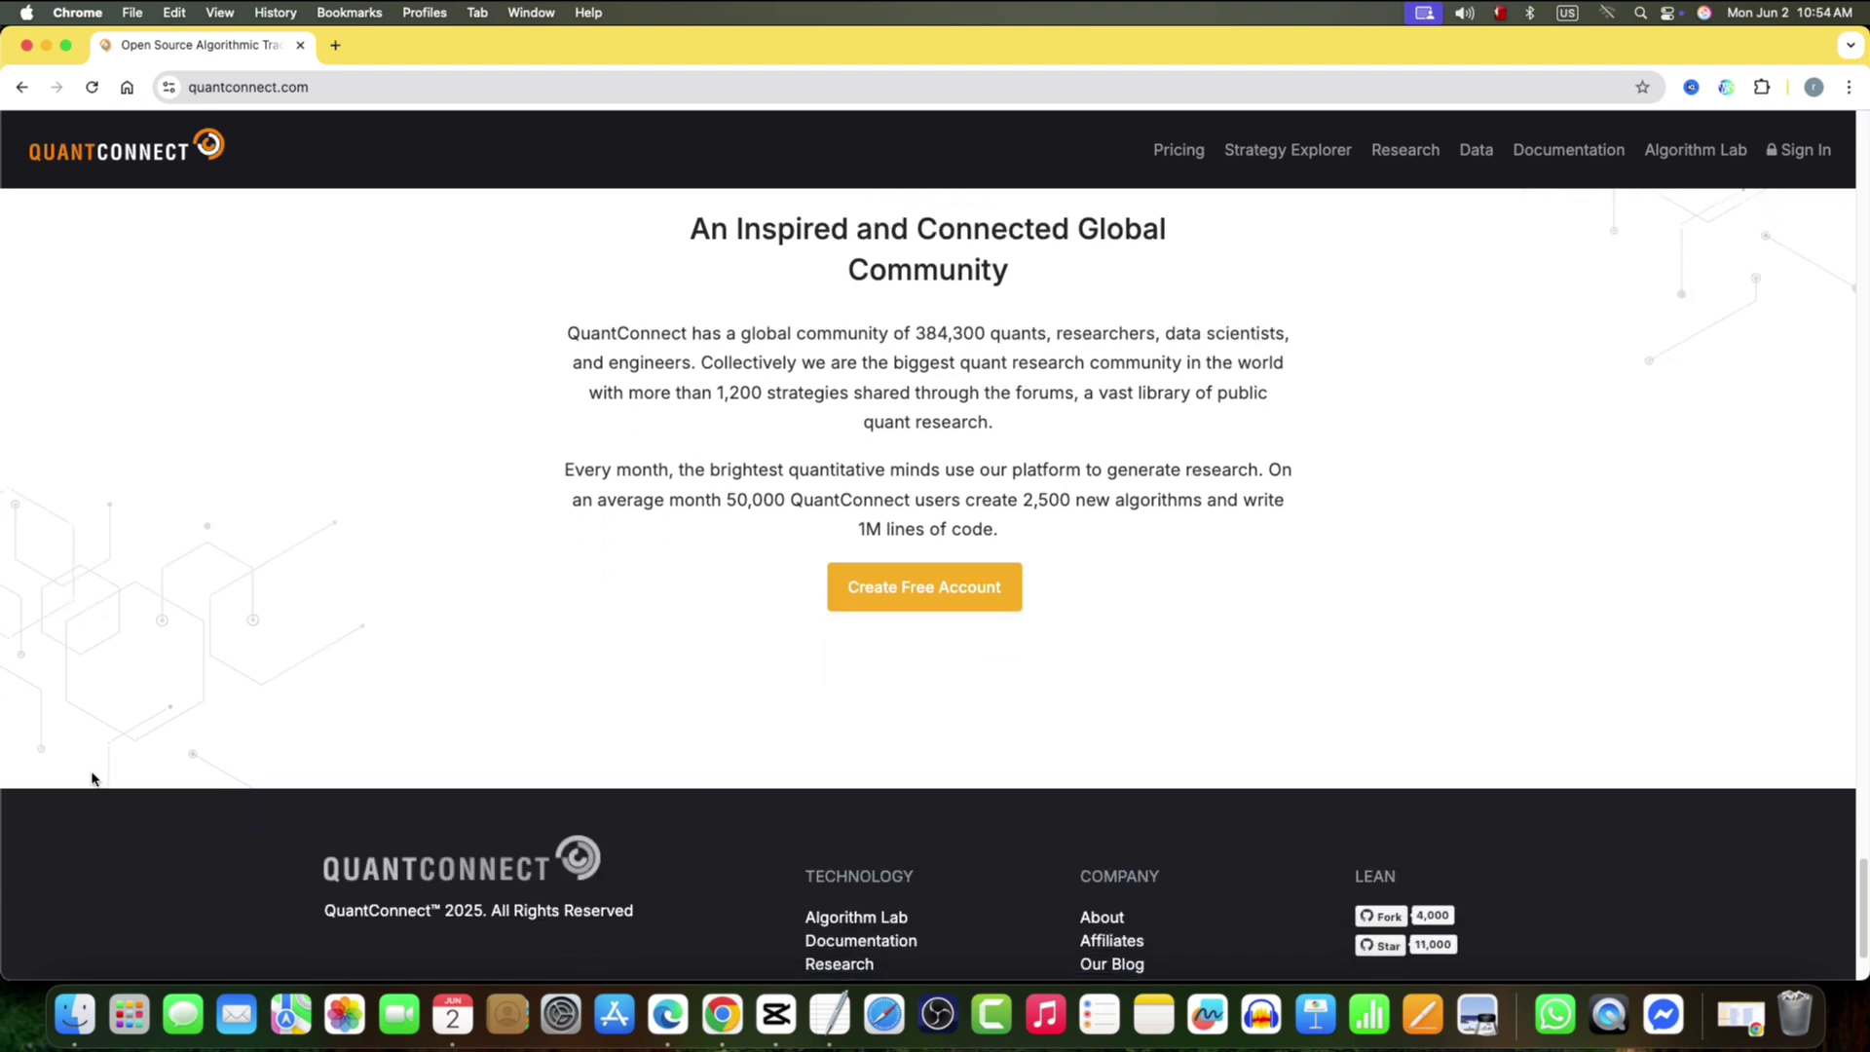
pyautogui.scroll(-2, 91, 780)
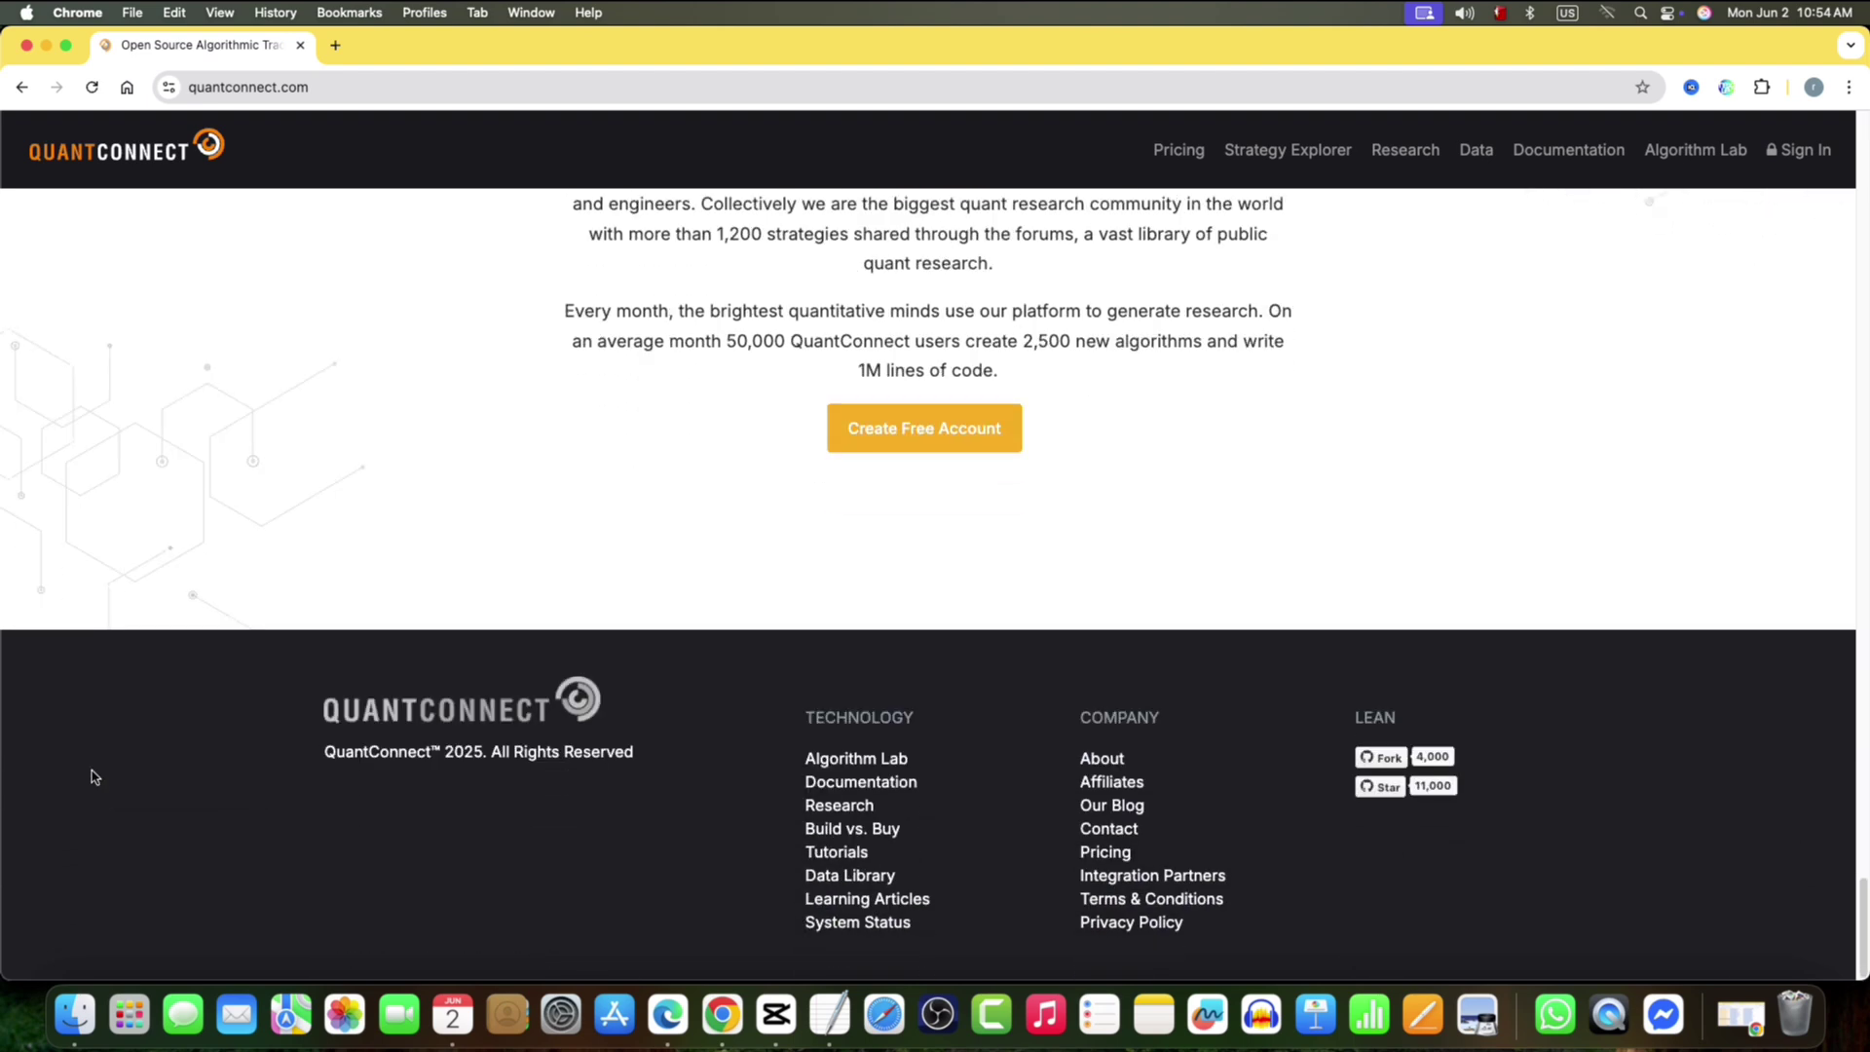